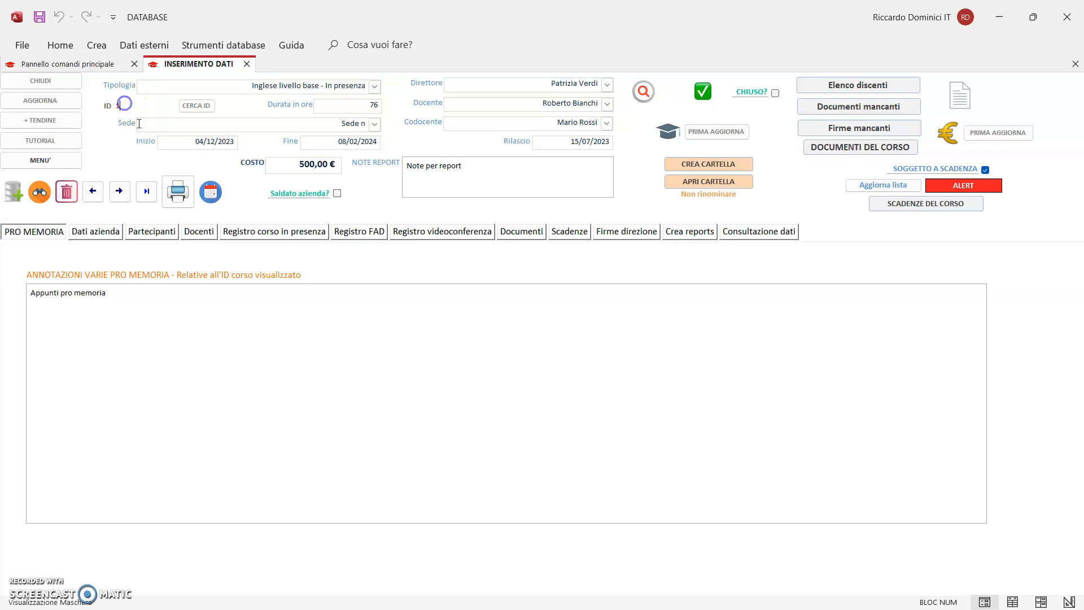
- Find the course record with ID 27
click(39, 192)
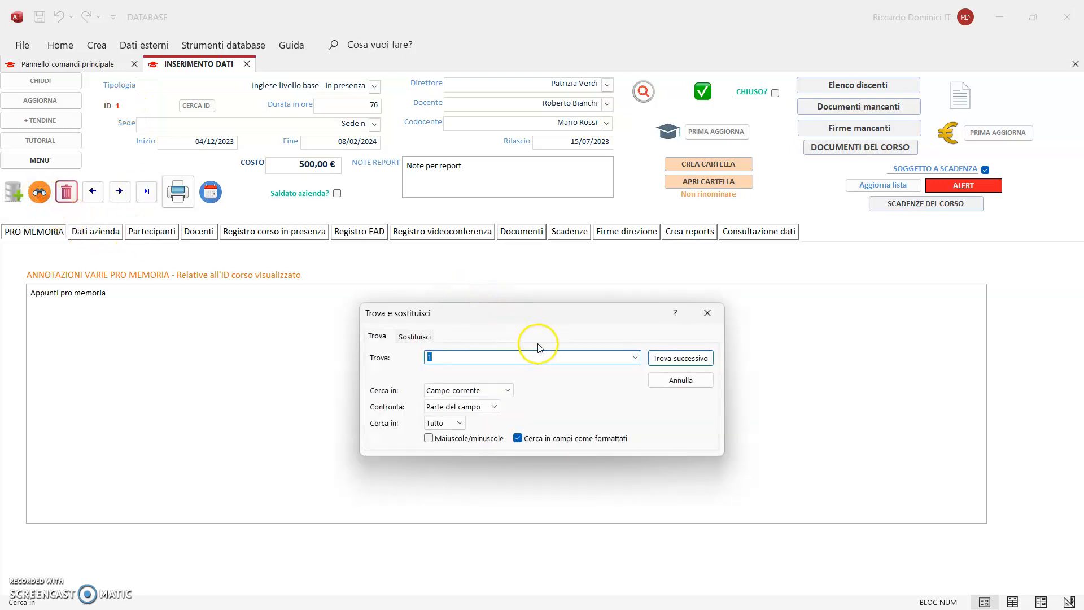
text(27)
key(Return)
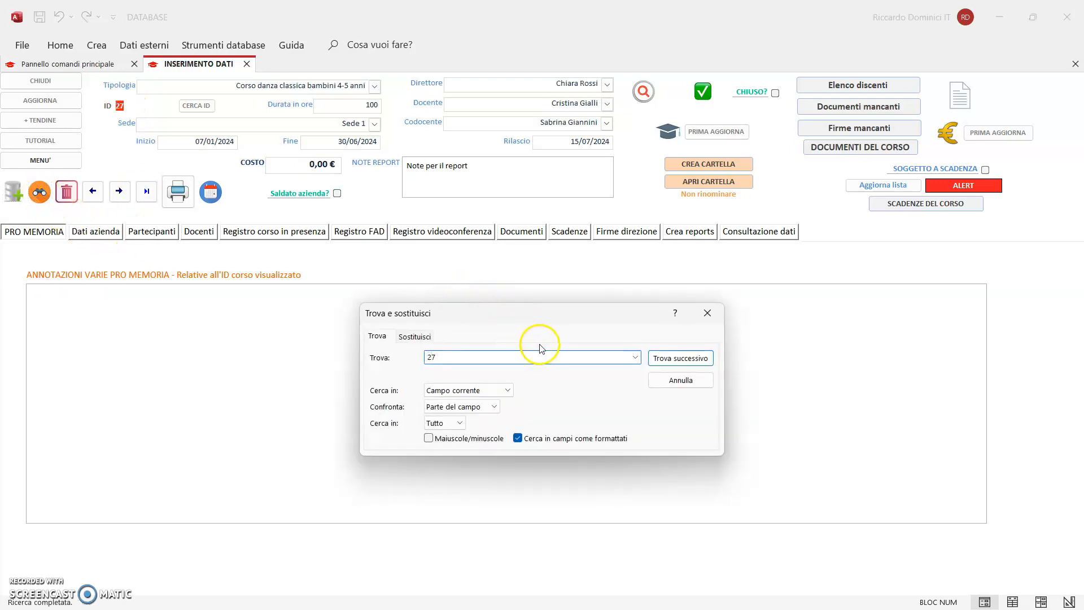
click(707, 312)
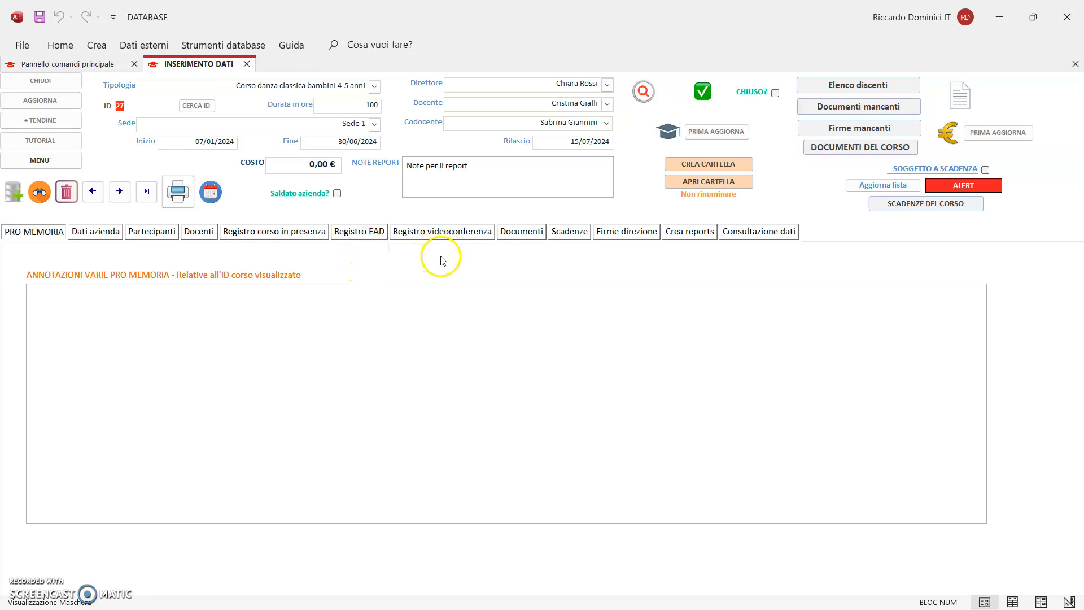
- Show the course's documents section, then open the course folder and its Certificati nascita dei bambini subfolder
click(530, 237)
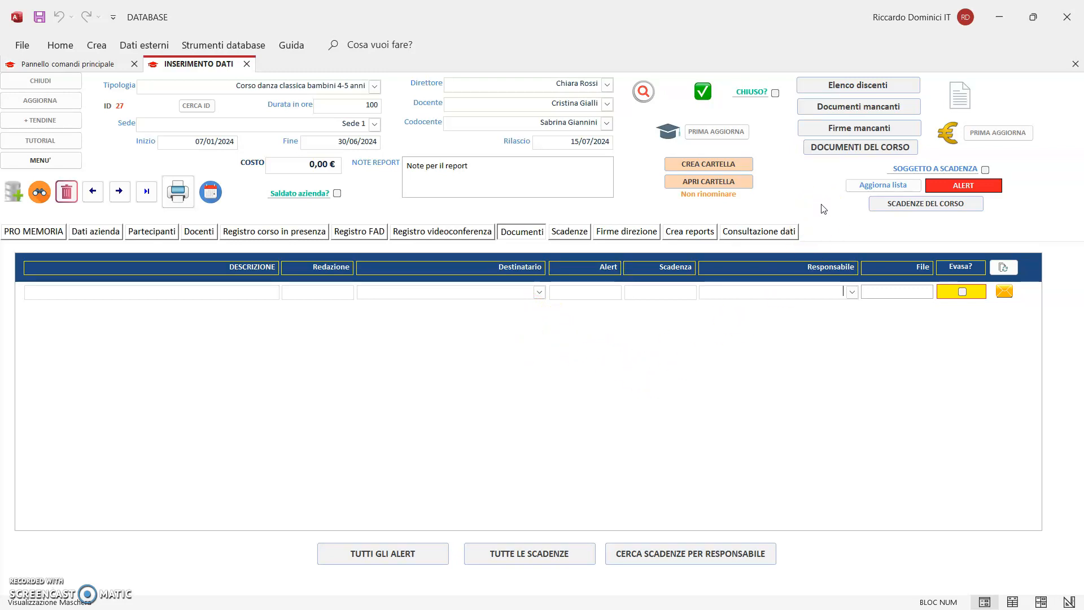
click(737, 184)
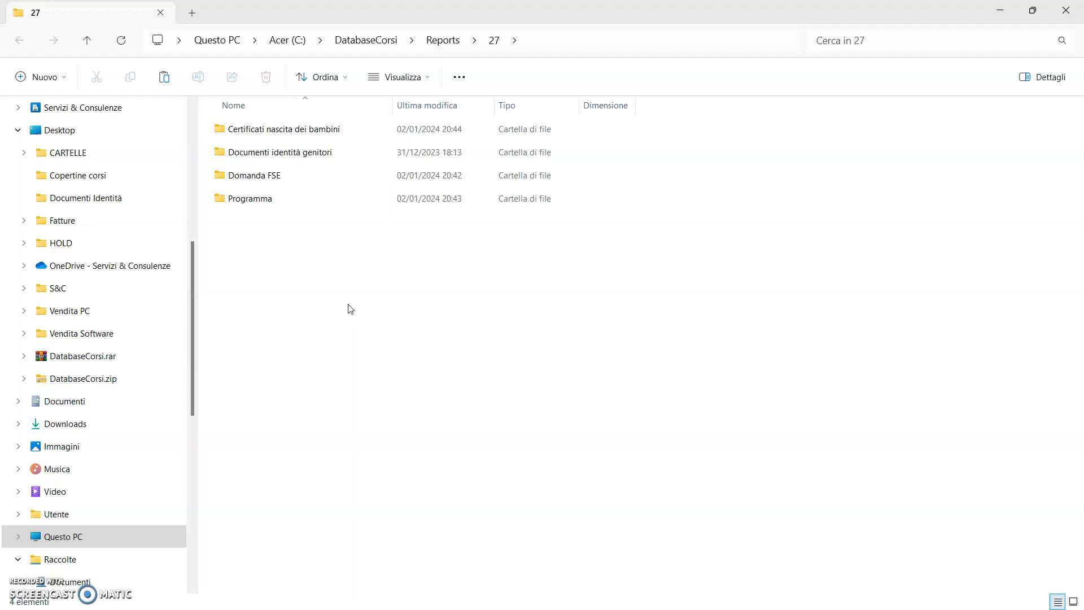
click(320, 198)
click(312, 390)
click(331, 378)
click(333, 329)
click(306, 138)
double_click(306, 138)
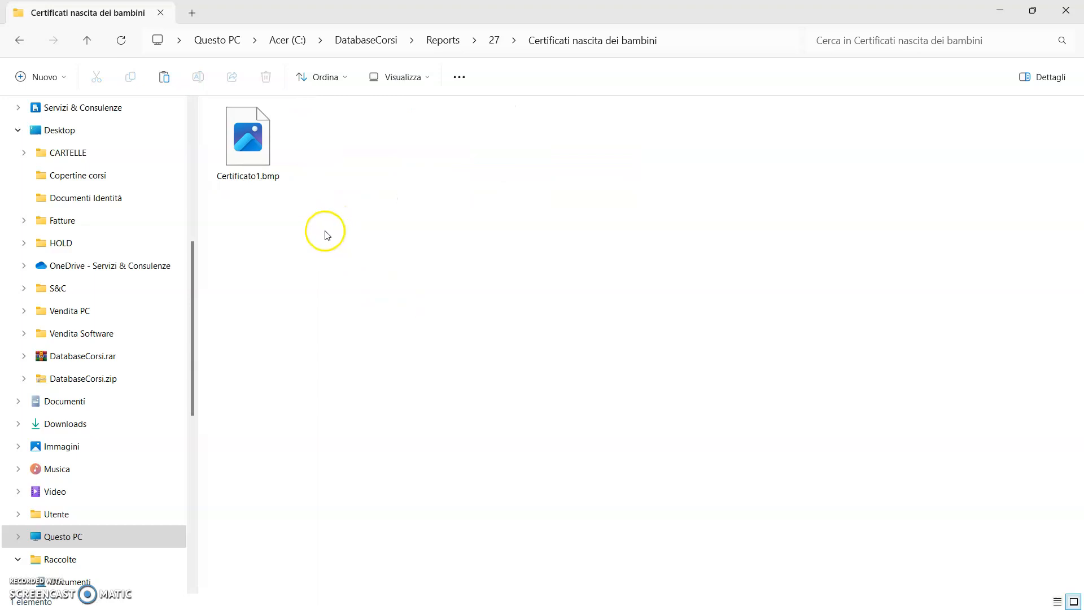
- Duplicate Certificato1.bmp in the same folder and rename the copy as Certificato2.bmp
click(258, 160)
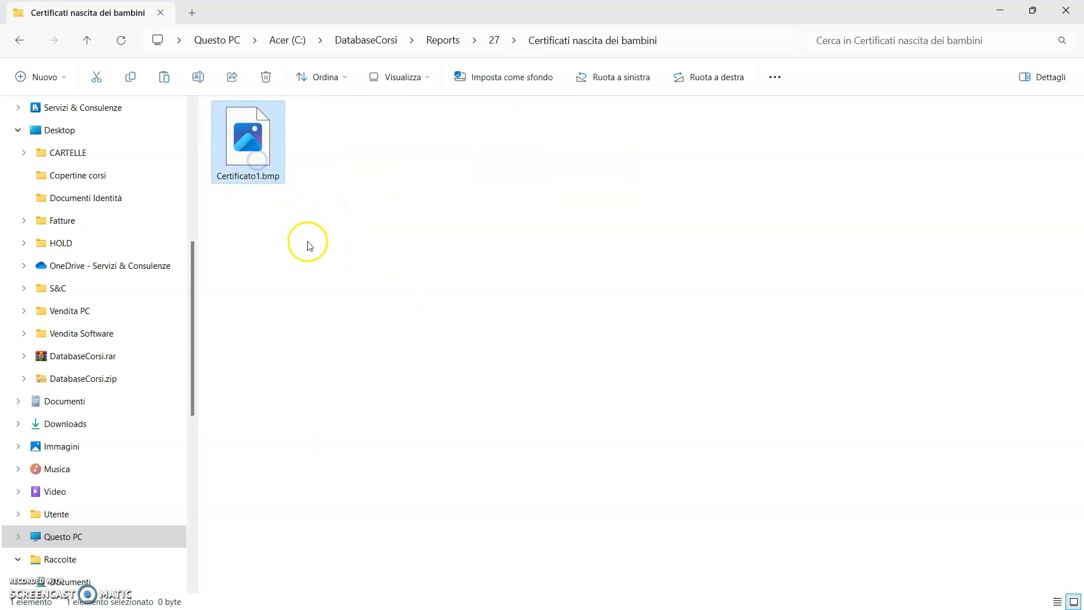
key(ctrl+c)
key(ctrl+v)
click(324, 187)
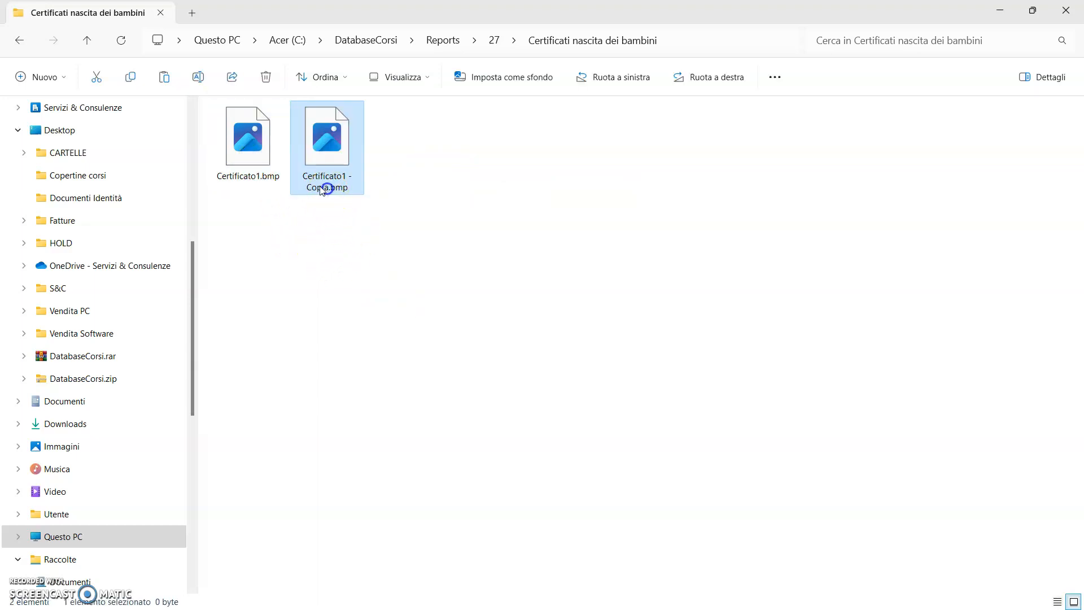
click(346, 179)
drag(341, 174, 342, 182)
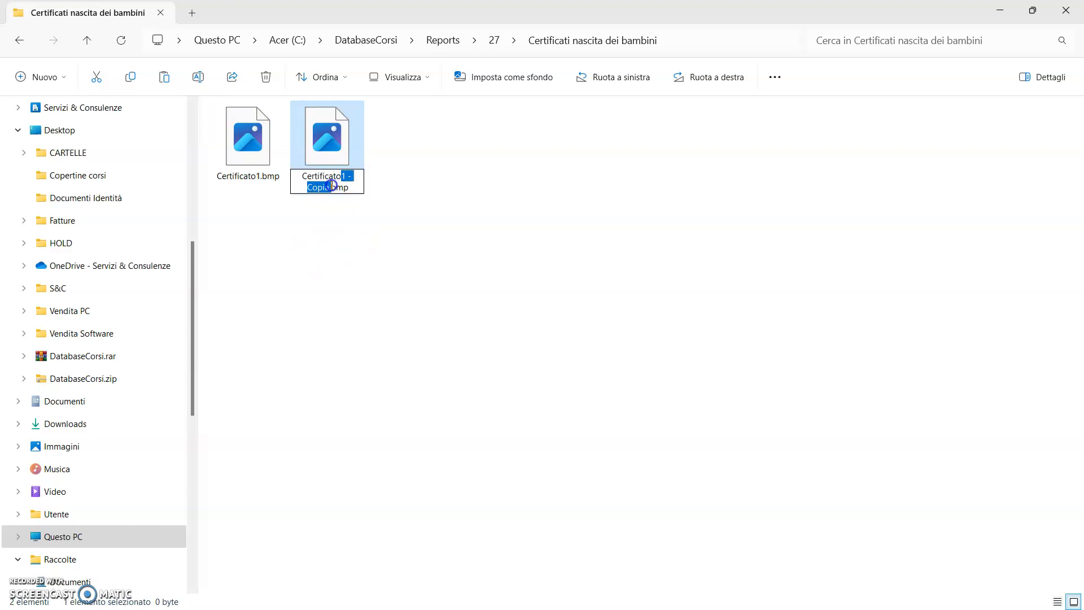
text(2)
click(394, 266)
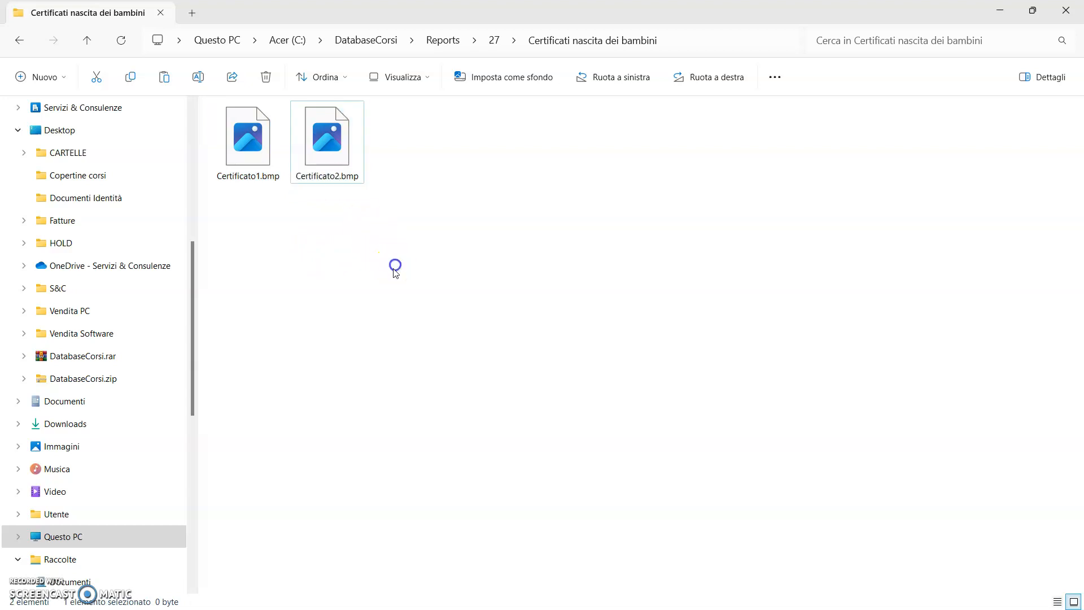
- Go to the Provincia di Roma folder inside the course's Domanda FSE folder
click(86, 40)
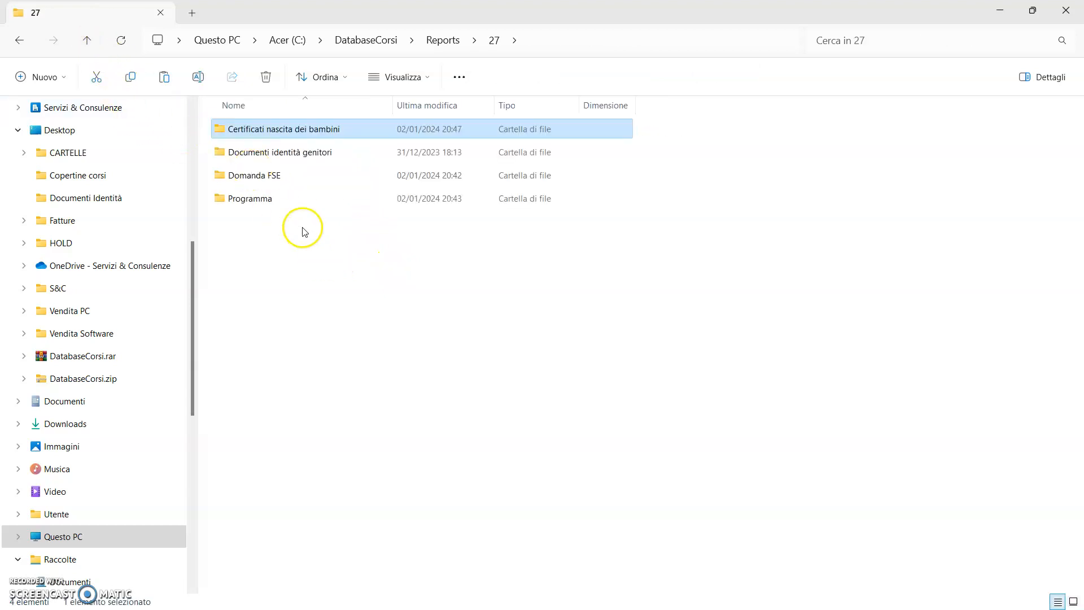
double_click(265, 177)
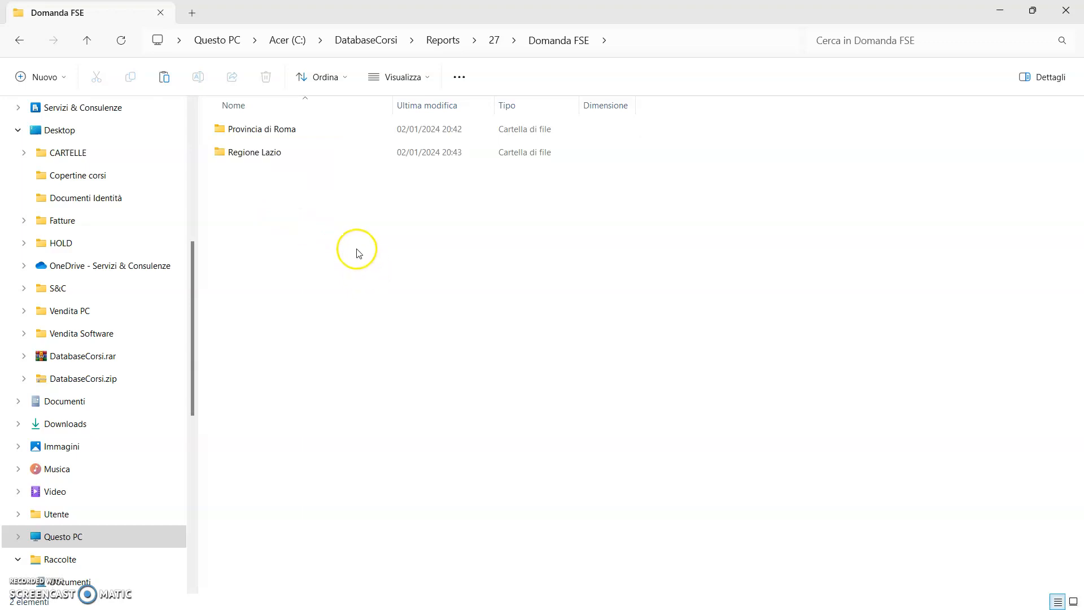
click(285, 130)
double_click(285, 130)
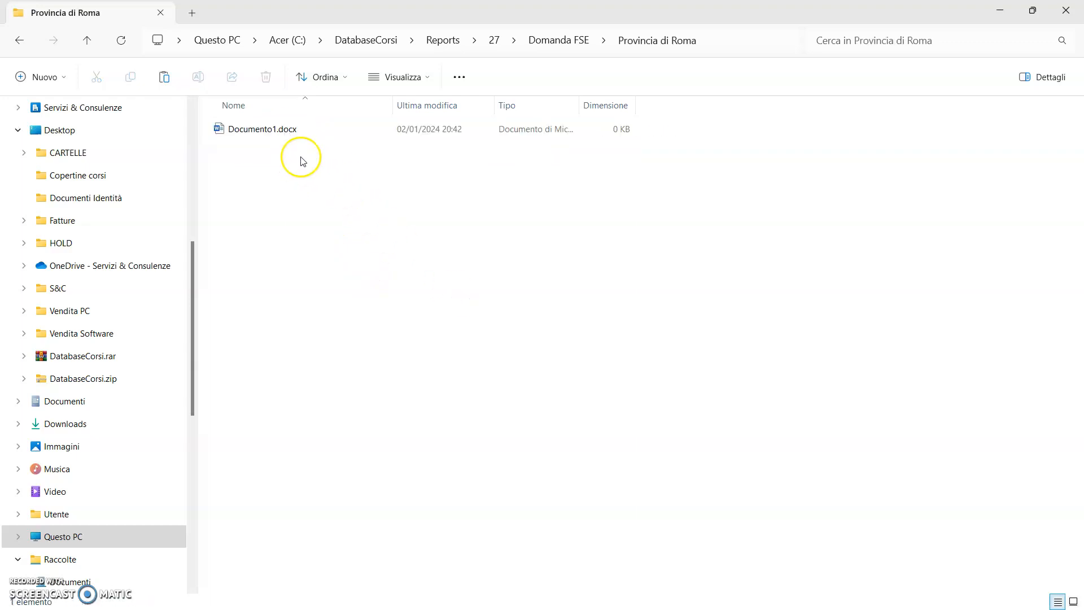
- Duplicate Documento1.docx in Provincia di Roma and rename the copy as Documento2.docx
click(283, 134)
key(ctrl+c)
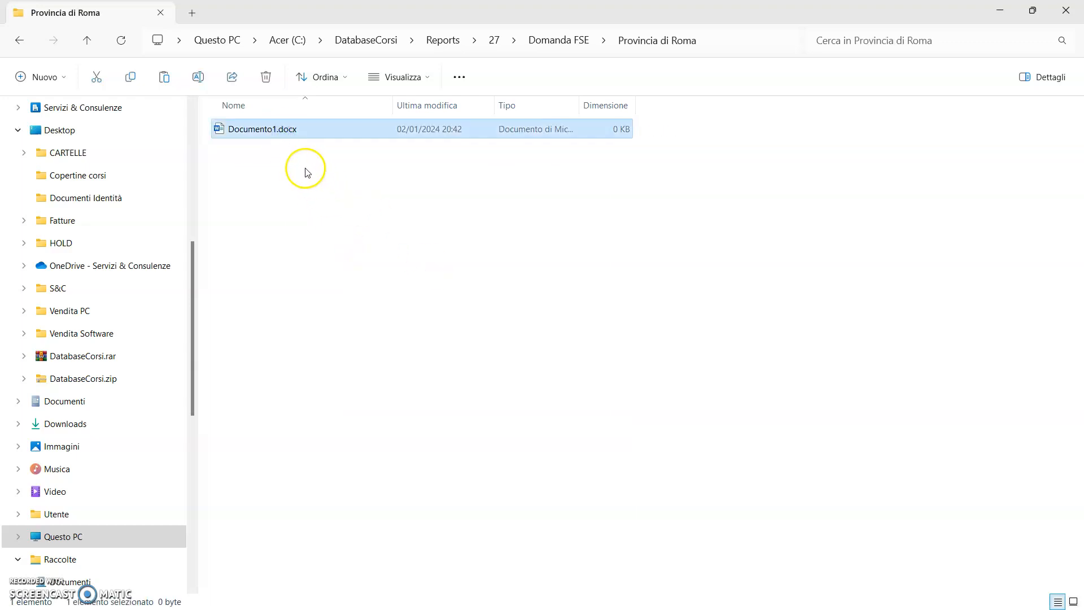
key(ctrl+v)
click(276, 151)
click(274, 152)
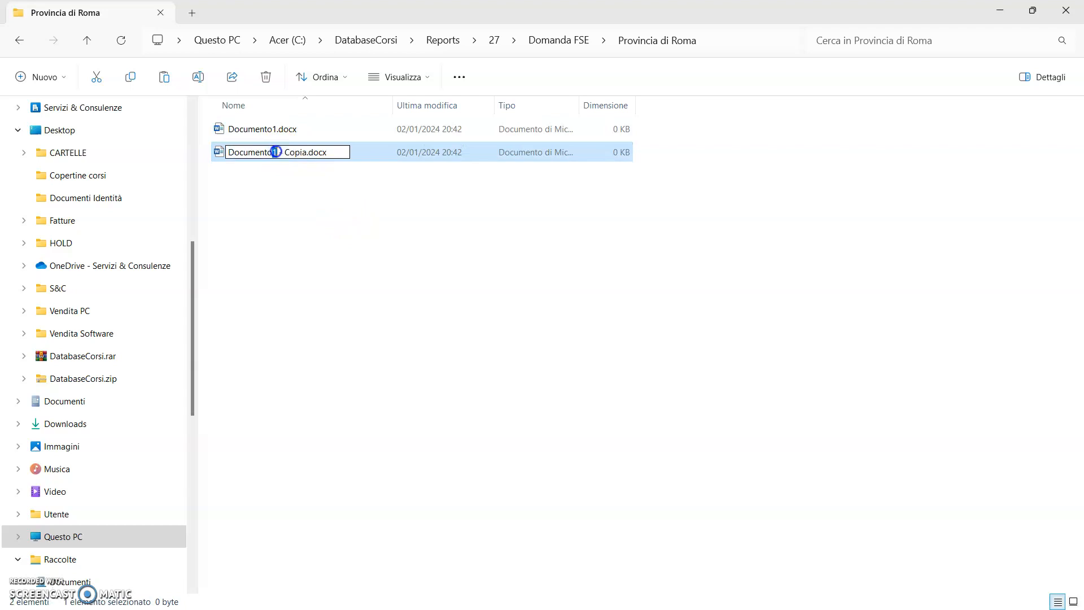
drag(305, 155, 308, 155)
text(2)
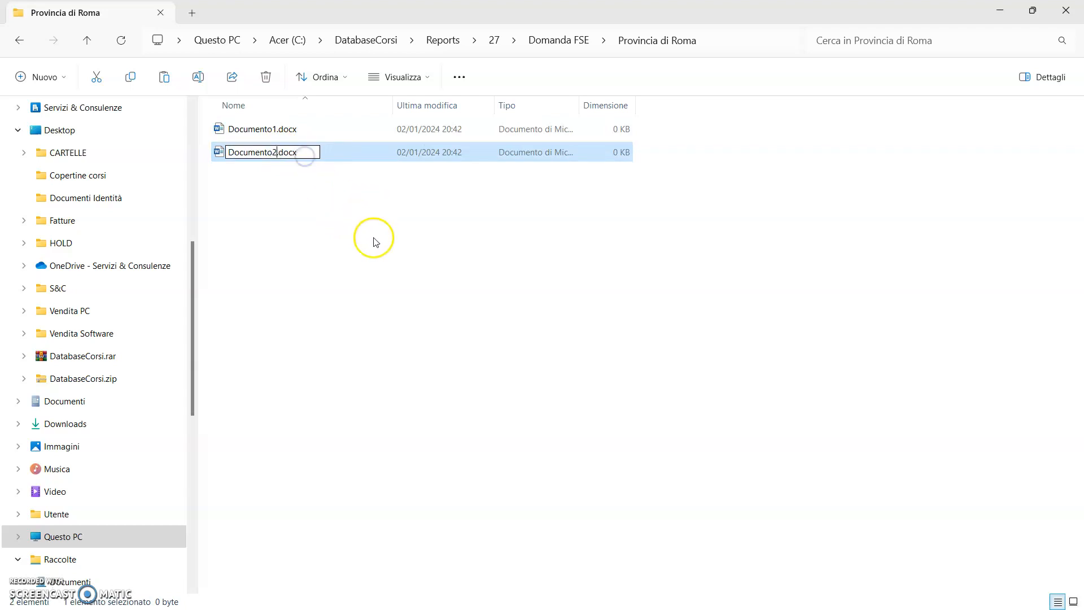
click(350, 234)
- In the Regione Lazio folder of Domanda FSE, duplicate Documento1.docx and name the copy Documento2.docx
key(alt+Up)
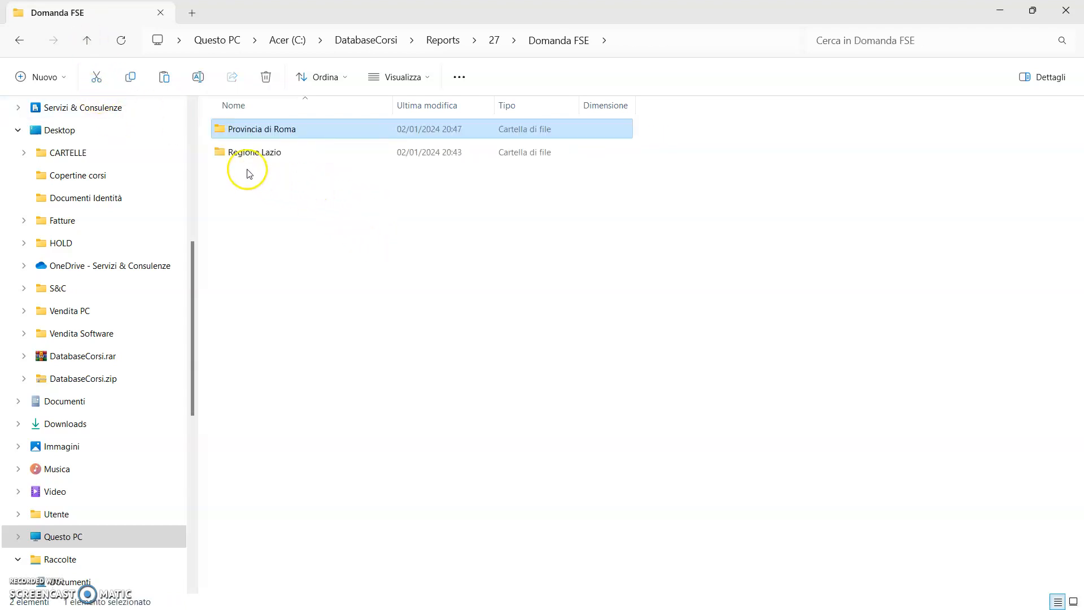
double_click(244, 152)
click(279, 134)
key(ctrl+c)
key(ctrl+v)
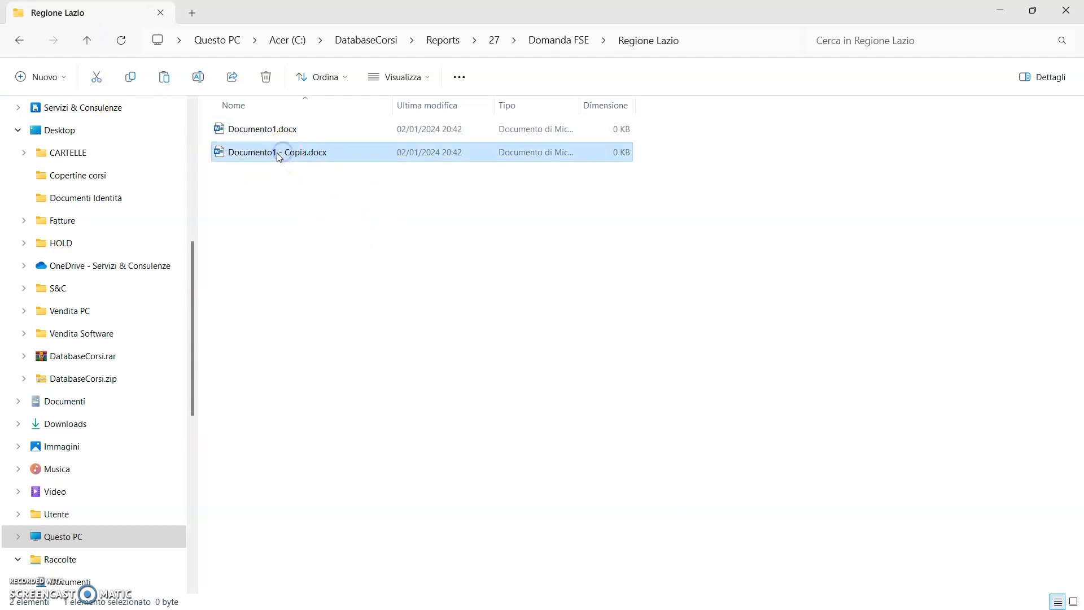
click(281, 157)
drag(273, 153, 293, 154)
text(2)
click(335, 218)
- In the course's Programma folder, duplicate Argomento1.docx and rename the copy as Argomento2.docx
click(87, 41)
click(87, 41)
double_click(256, 198)
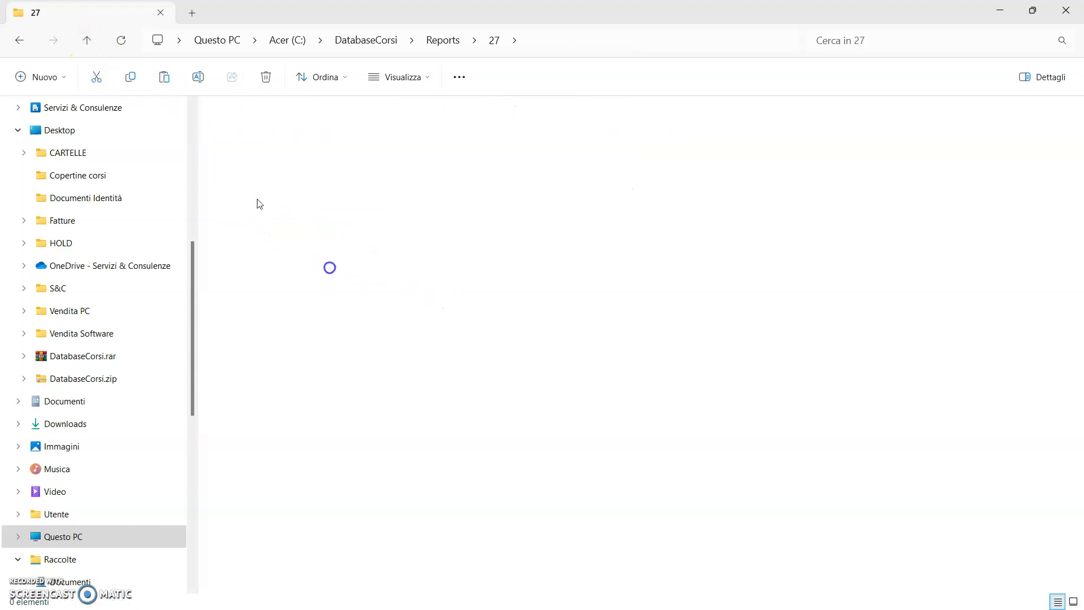
click(266, 129)
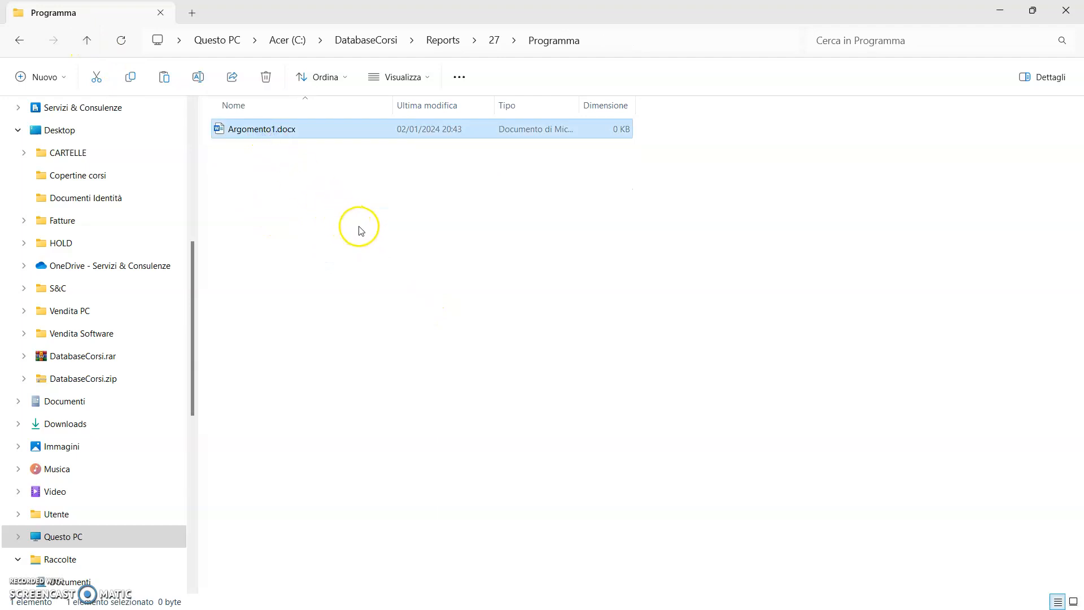
key(ctrl+v)
click(274, 153)
click(275, 152)
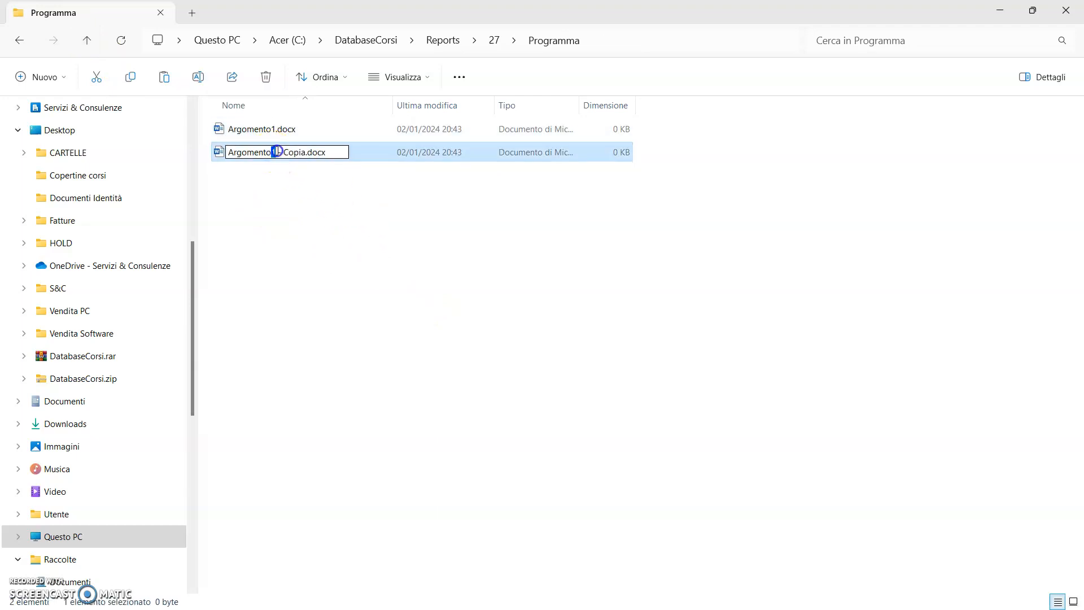
text(2)
click(348, 289)
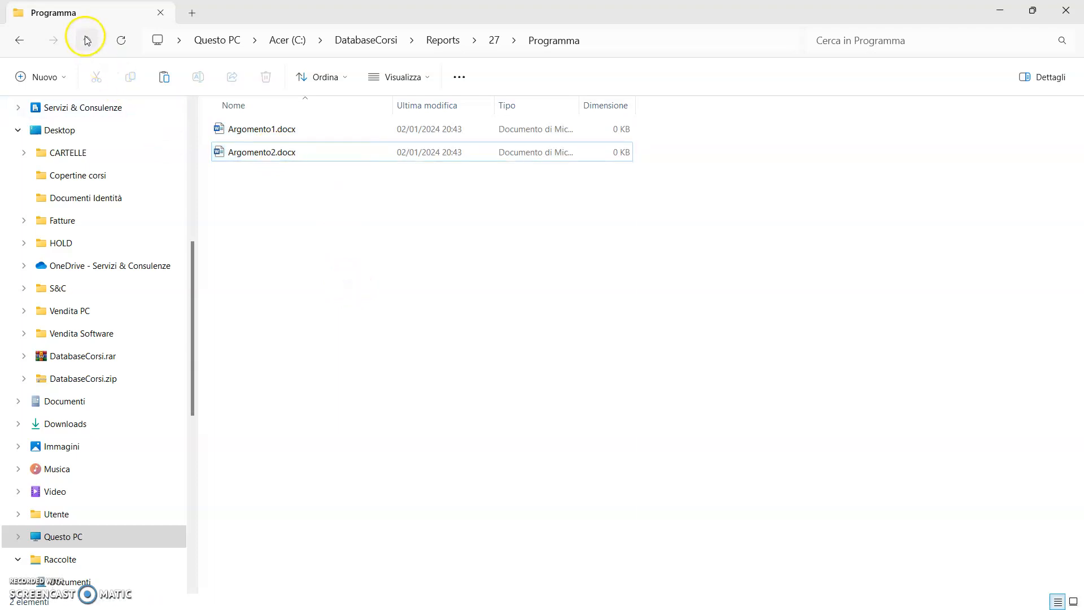
- Go back to folder 27, close its window and return to the course's documents form
click(87, 40)
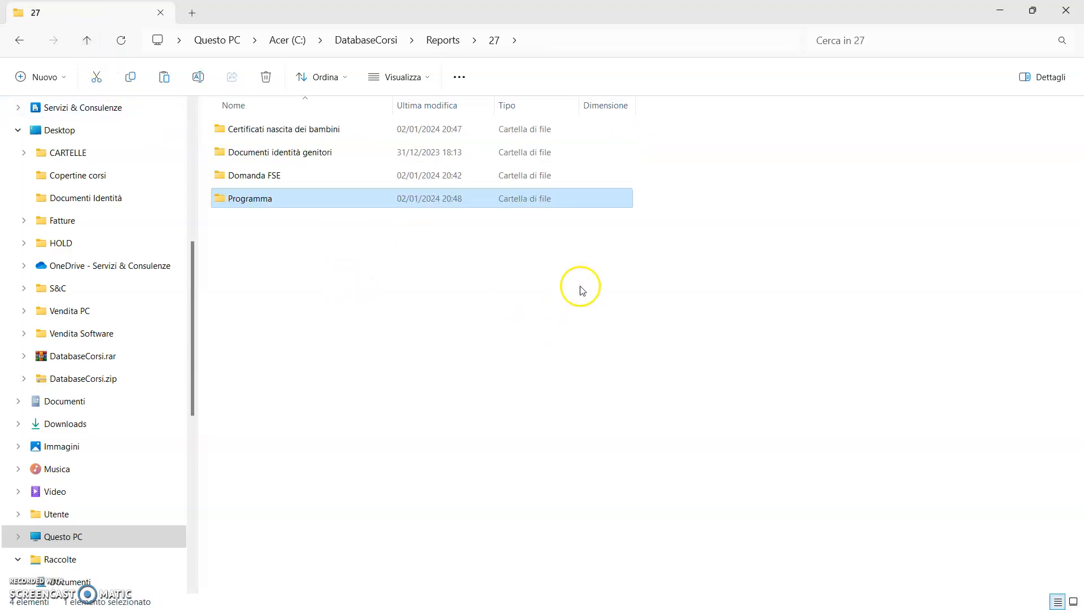
click(1067, 11)
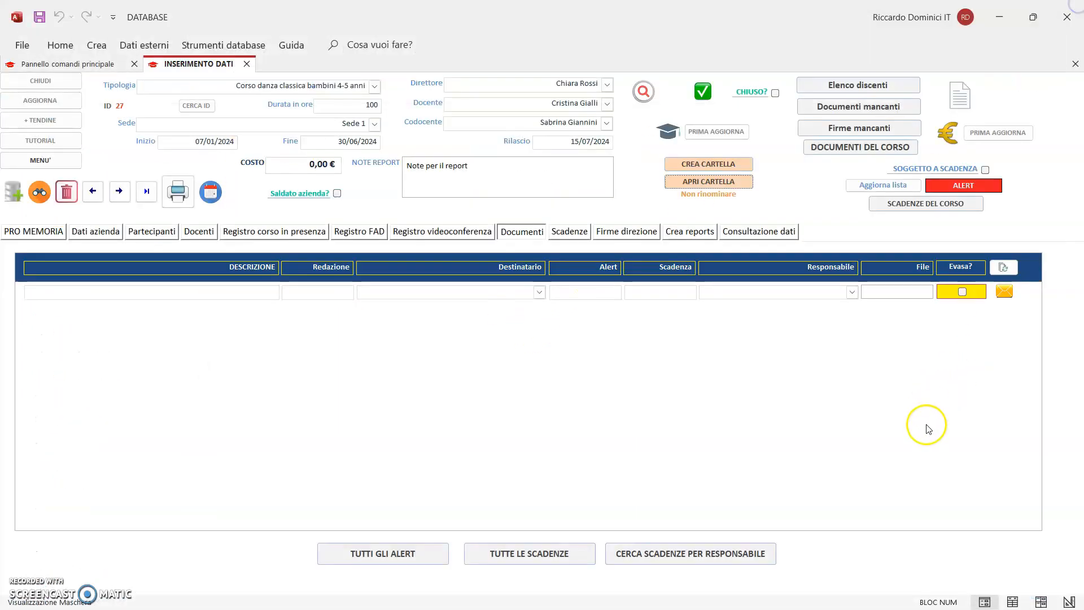
click(679, 417)
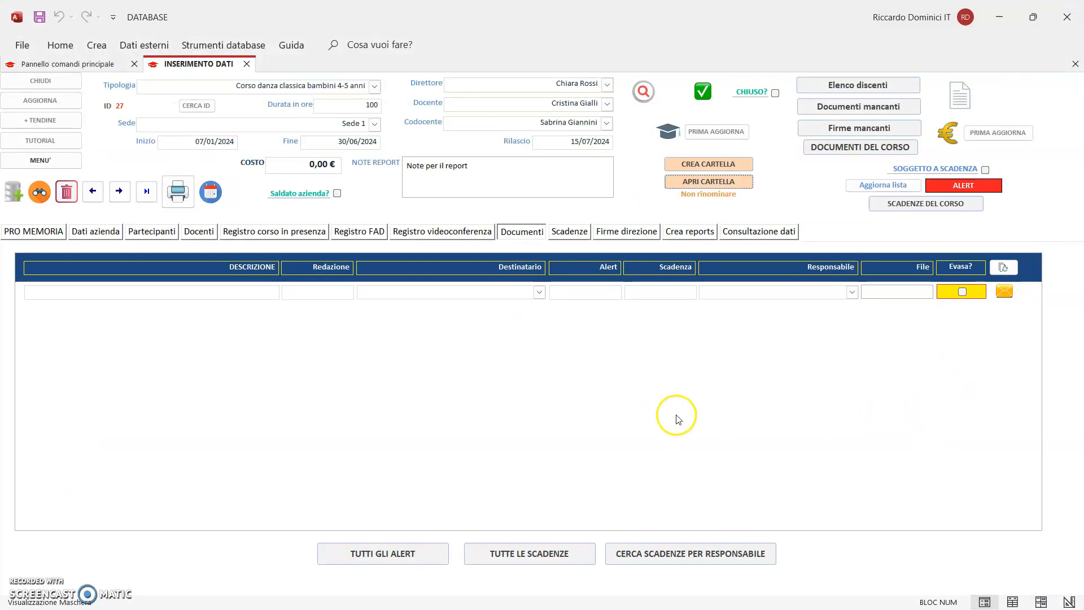
- View the attachments dialog for the File field of the empty document row and close it without adding a file
click(253, 299)
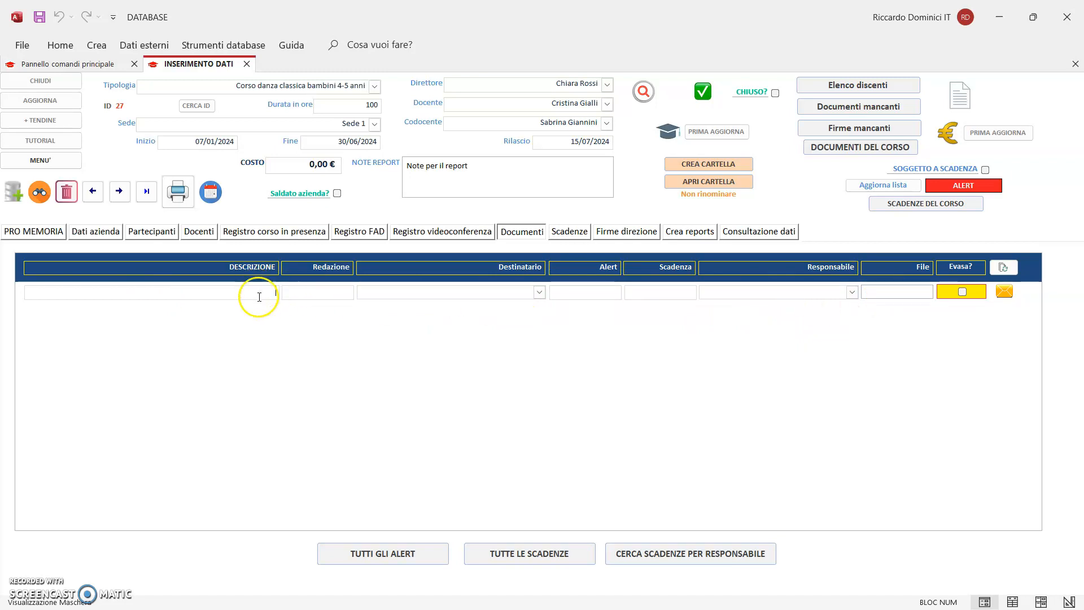
right_click(910, 290)
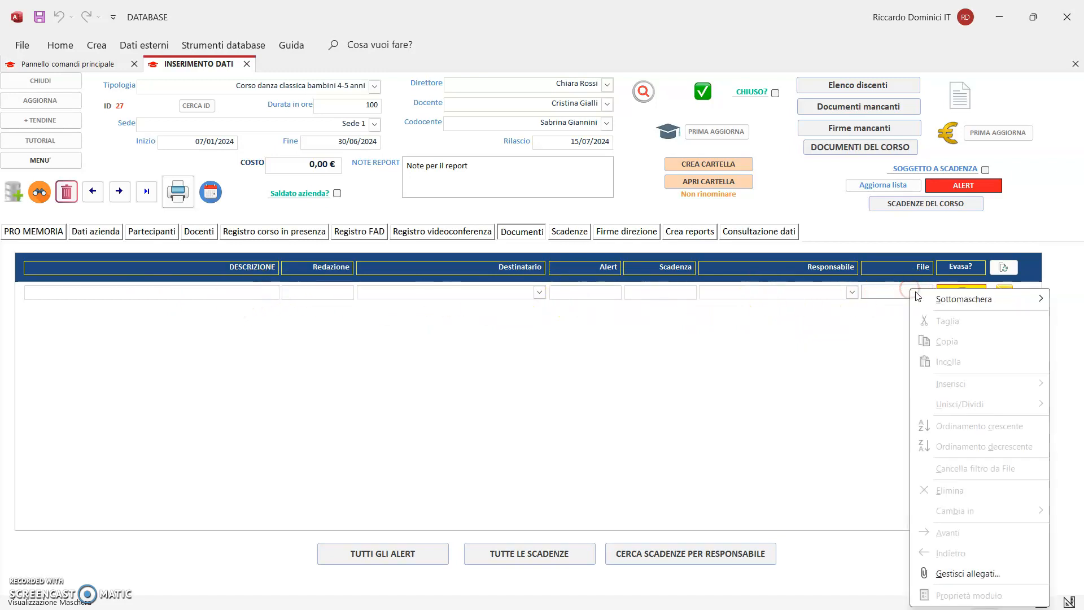
click(967, 573)
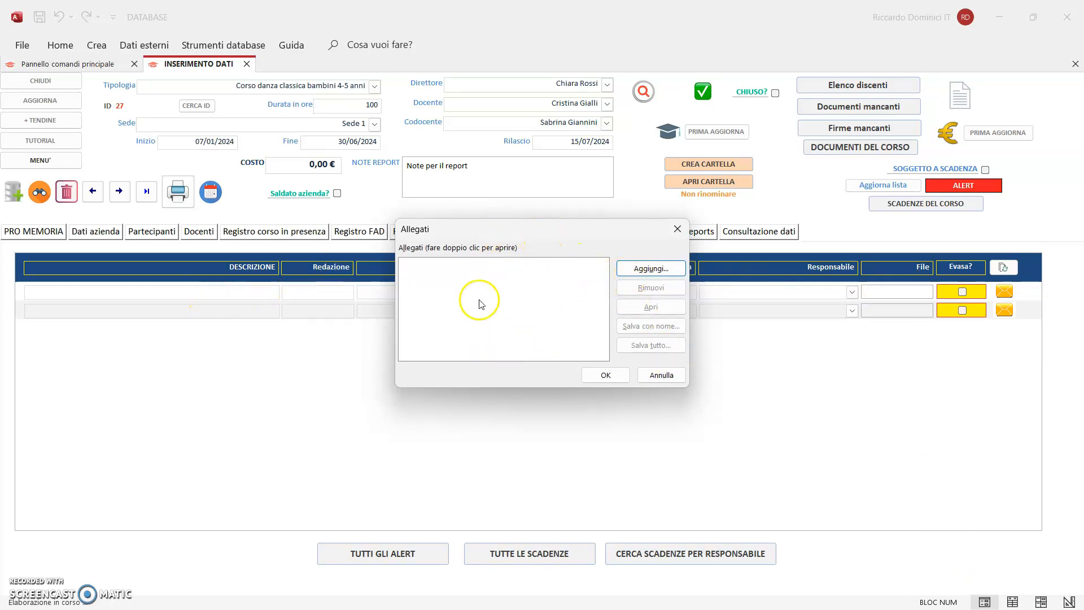
click(680, 230)
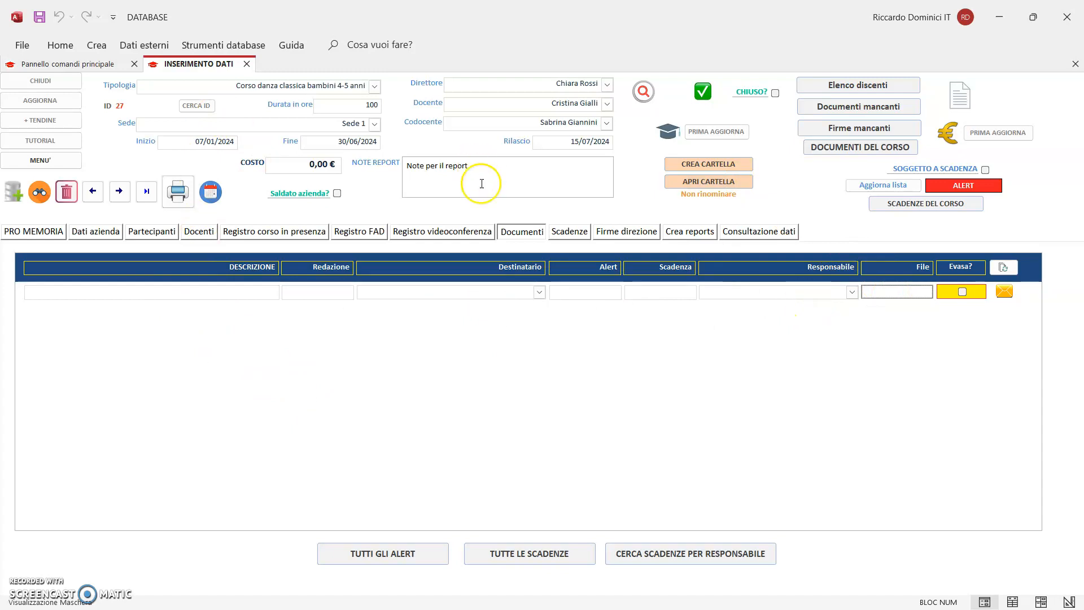
- Enter "Certificati di nascita dei partecipanti" as the description of the new document row
click(231, 289)
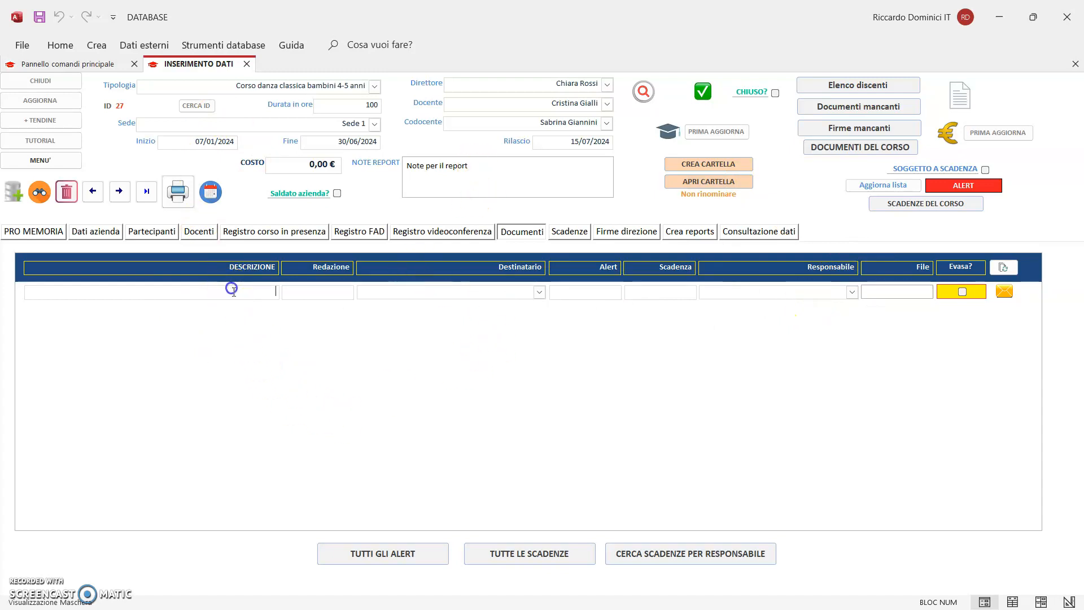
text(cati di)
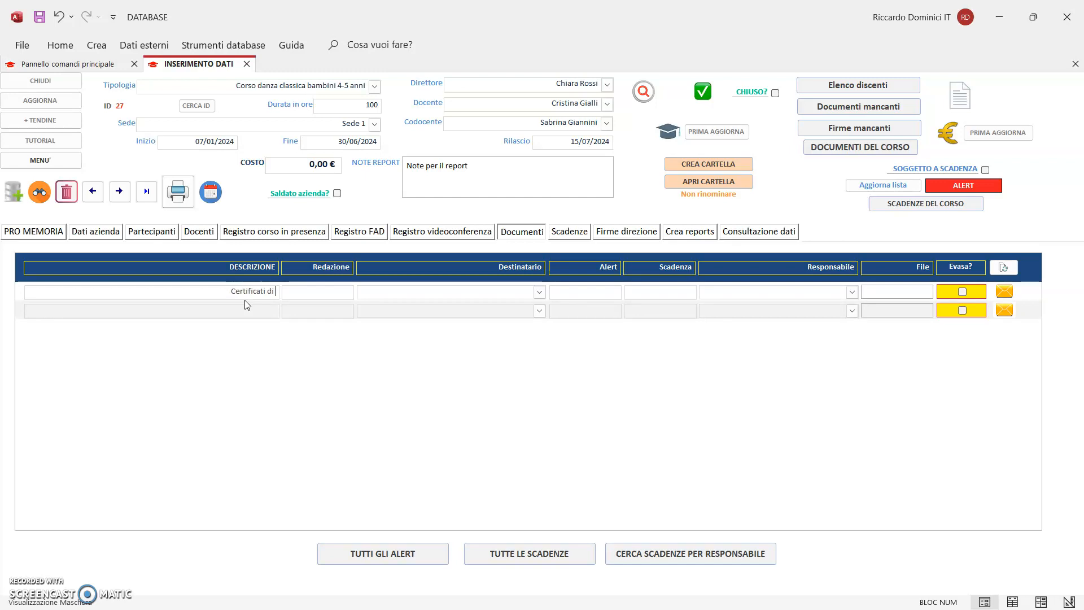
text(dei ,ba)
key(BackSpace)
key(BackSpace)
key(BackSpace)
key(BackSpace)
text(par)
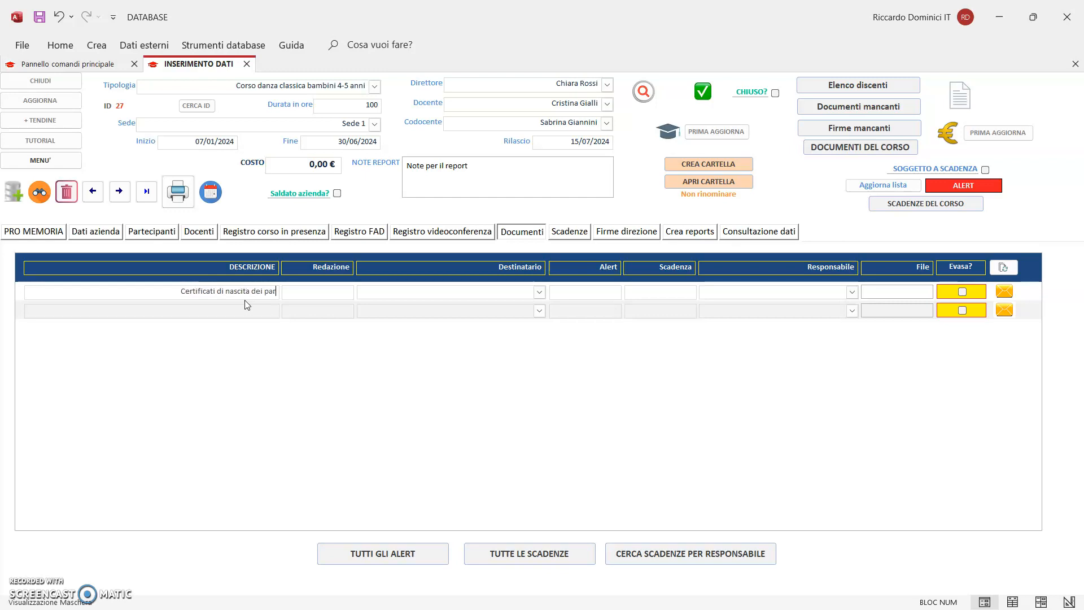
text(tecipanti)
- Set the Redazione date of the birth certificates document to 15/12/2023
click(326, 296)
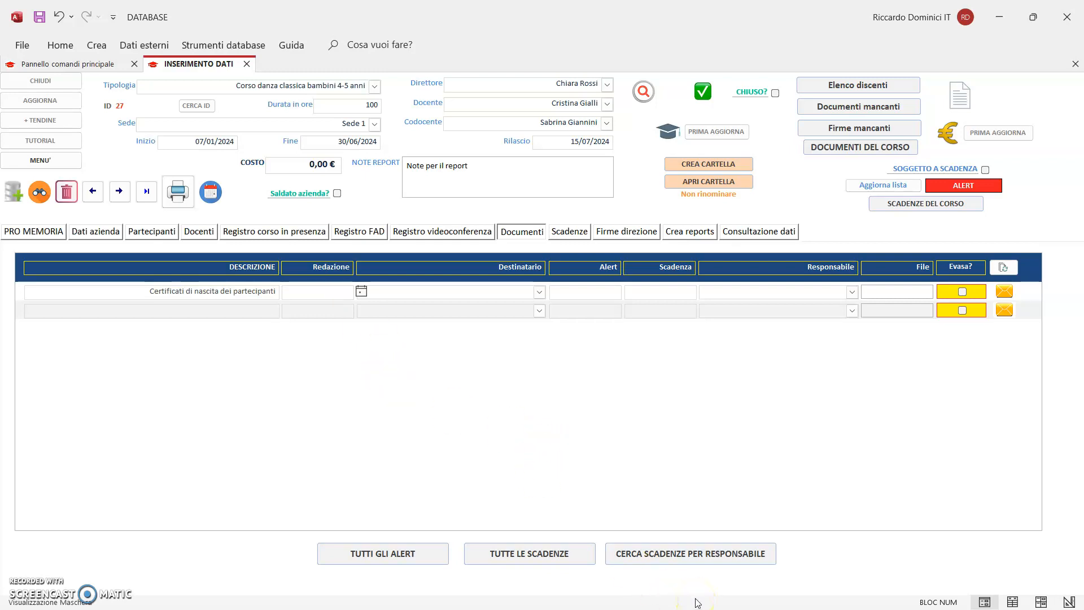
text(15/1)
text(2/29)
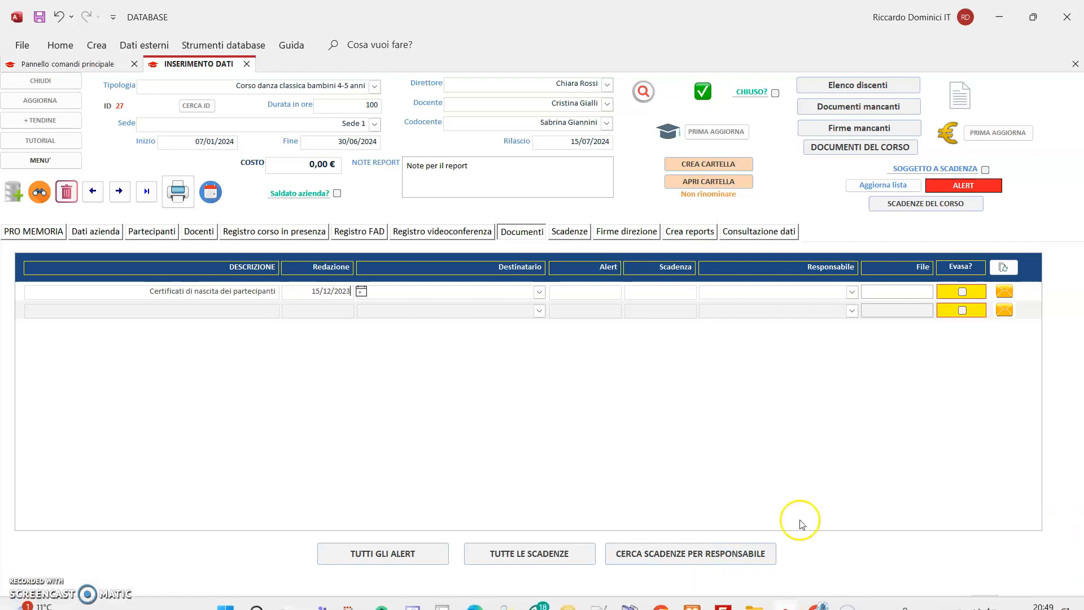
- Choose Regione Lazio as the recipient of the birth certificates document
click(539, 292)
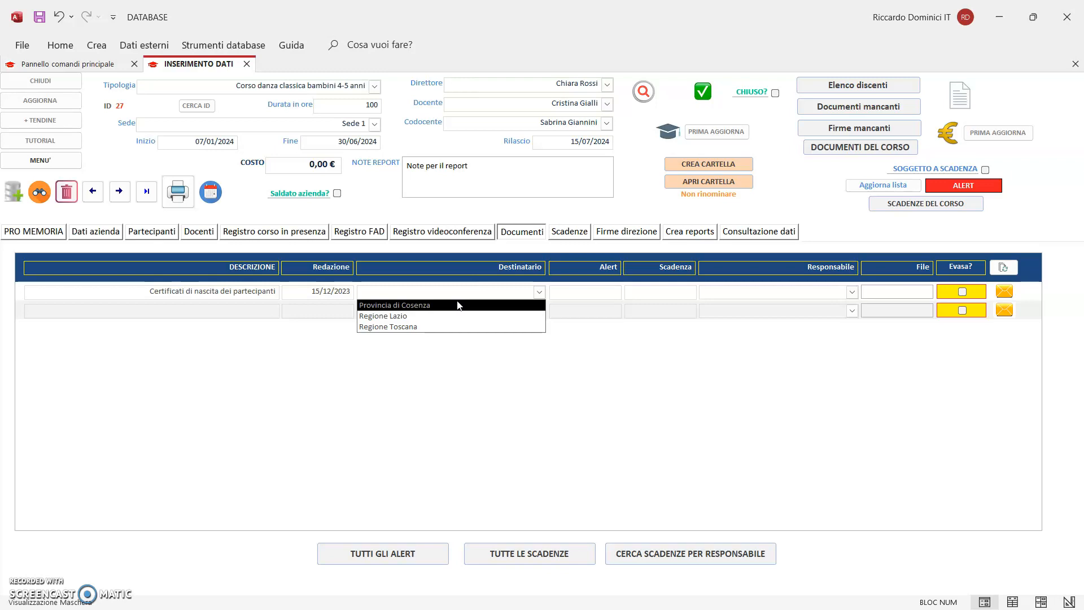
click(673, 336)
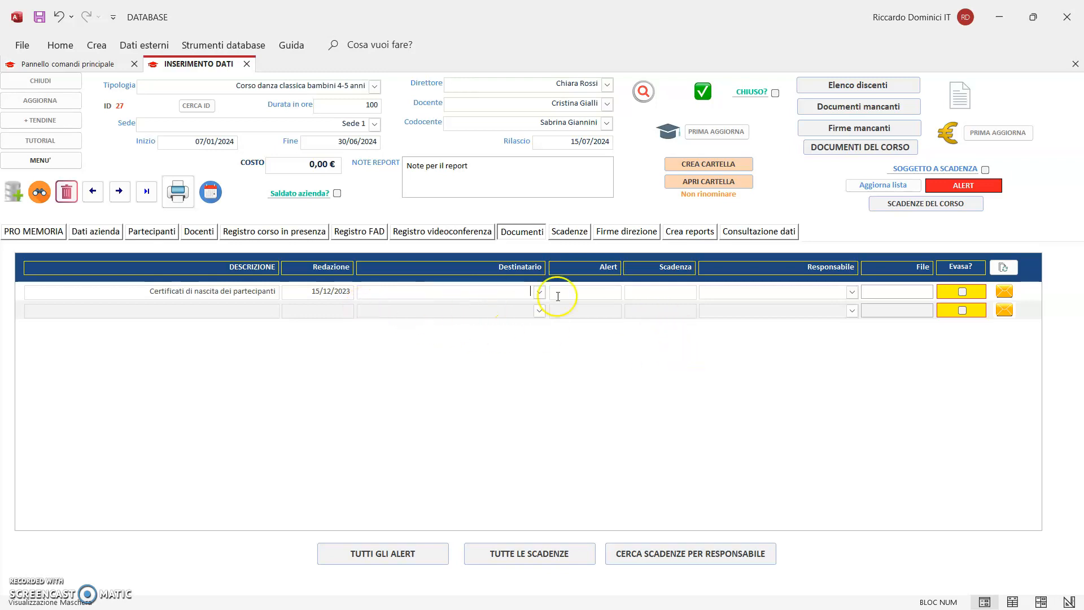
click(539, 292)
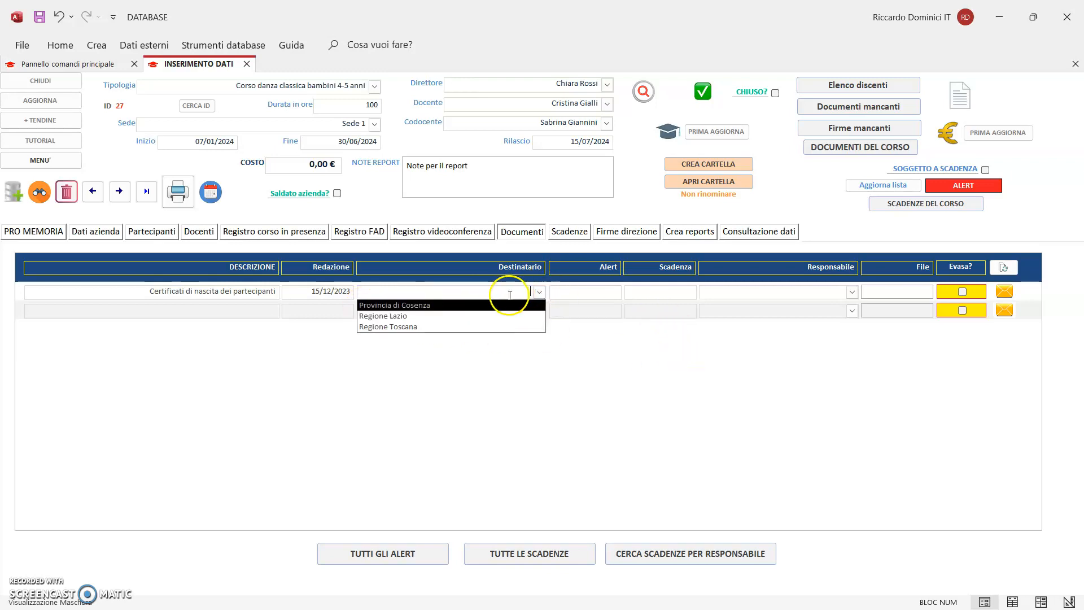
click(472, 314)
- Set the Alert date of the birth certificates document to 01/02/2024
click(567, 295)
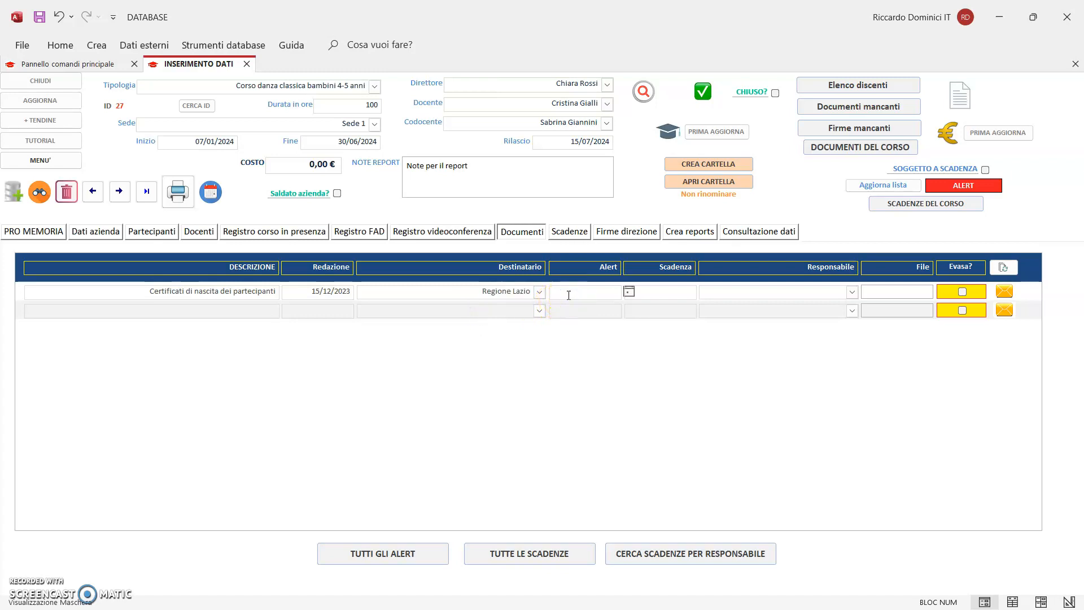
click(642, 296)
key(BackSpace)
key(BackSpace)
text(024)
- Set the birth certificates document's Scadenza to 29/02/2024 and choose the first listed person as its Responsabile
click(662, 293)
text(29/02/)
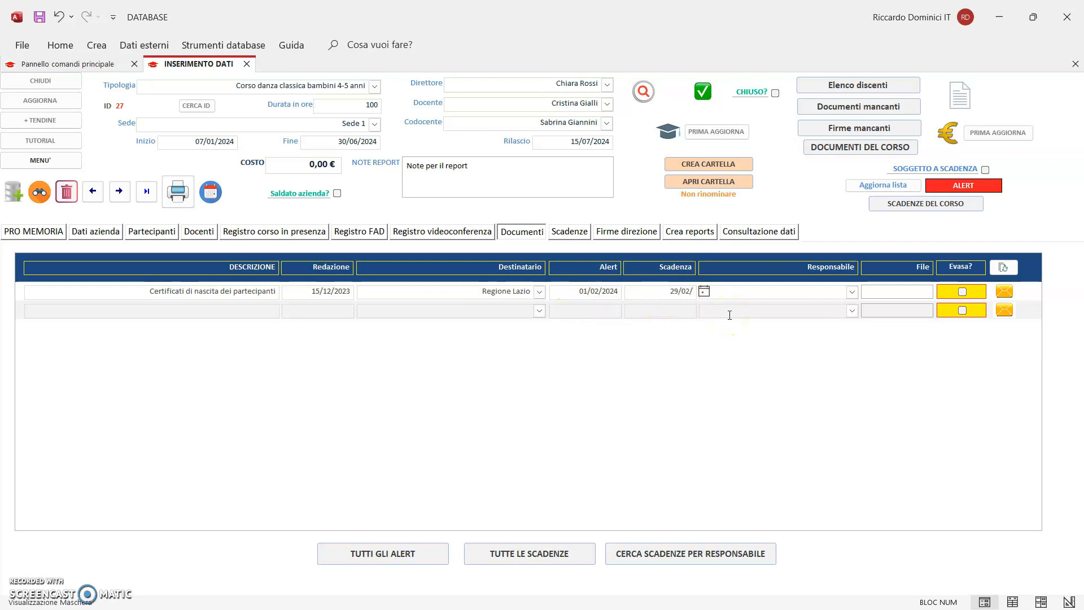
text(2024)
click(851, 292)
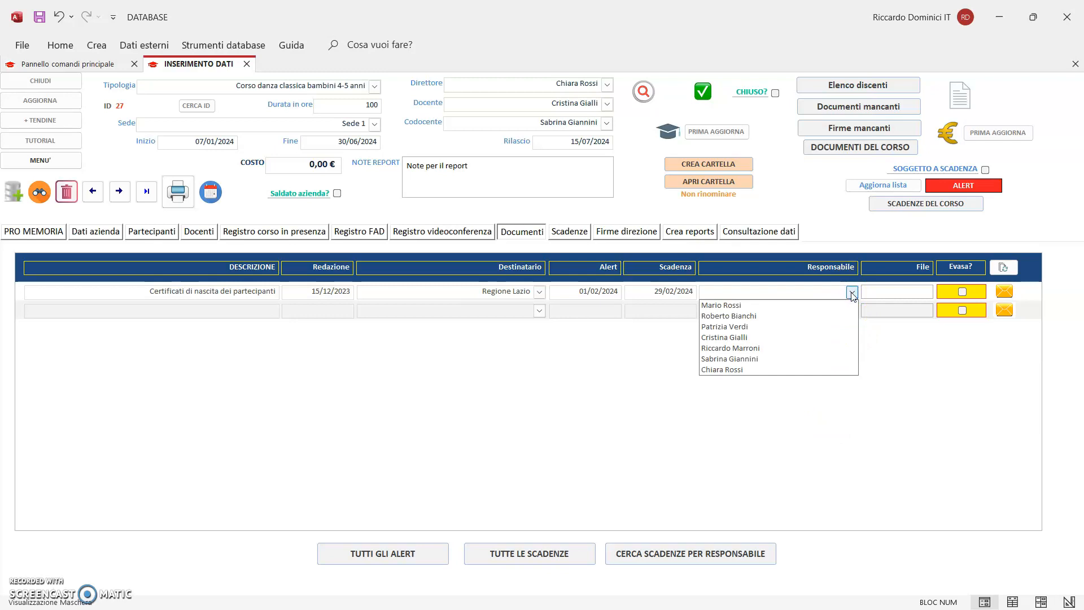
click(818, 306)
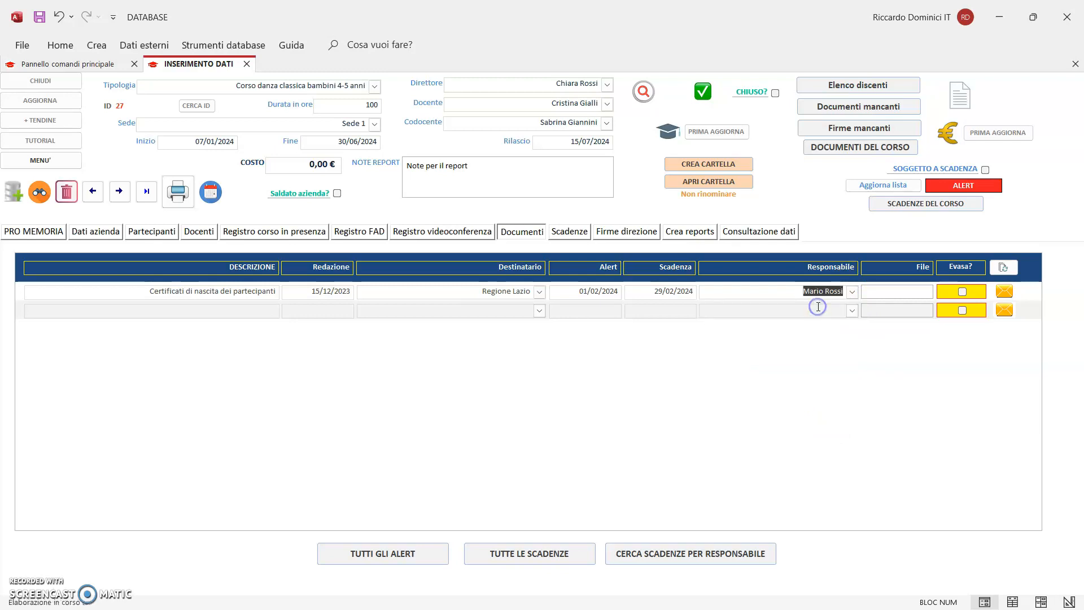
- Start adding a file attachment to the birth certificates document and browse drive C: for the DatabaseCorsi folder
right_click(894, 295)
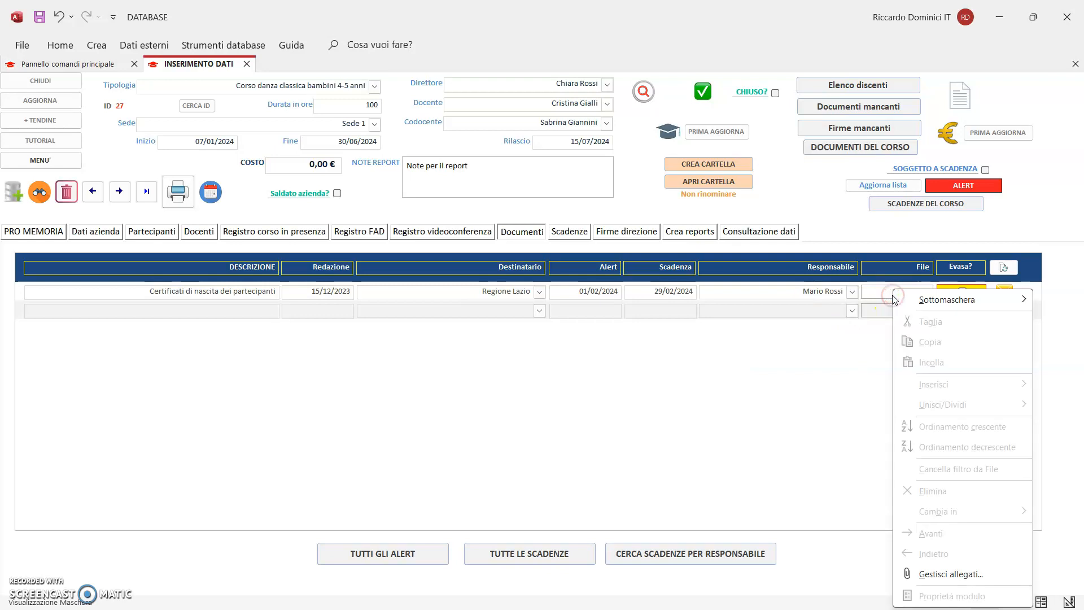
click(948, 571)
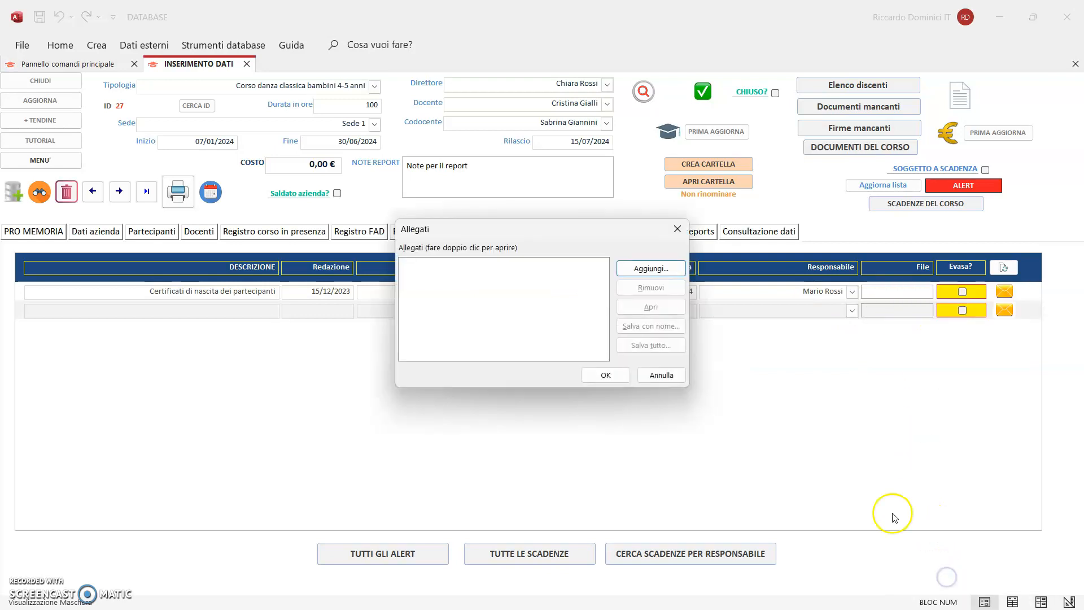
click(665, 270)
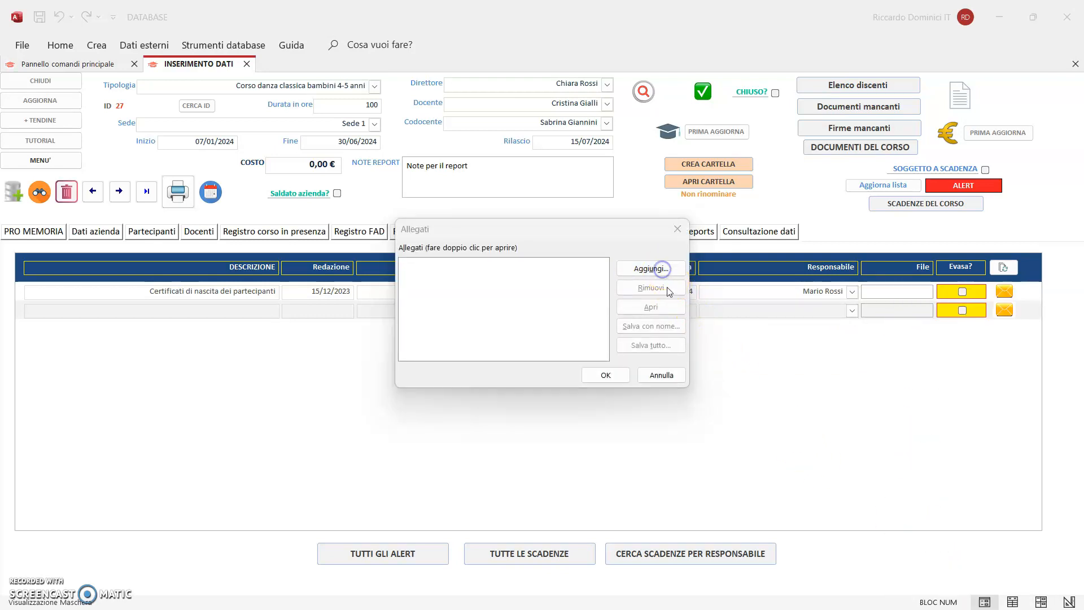
scroll(688, 453, down, 10)
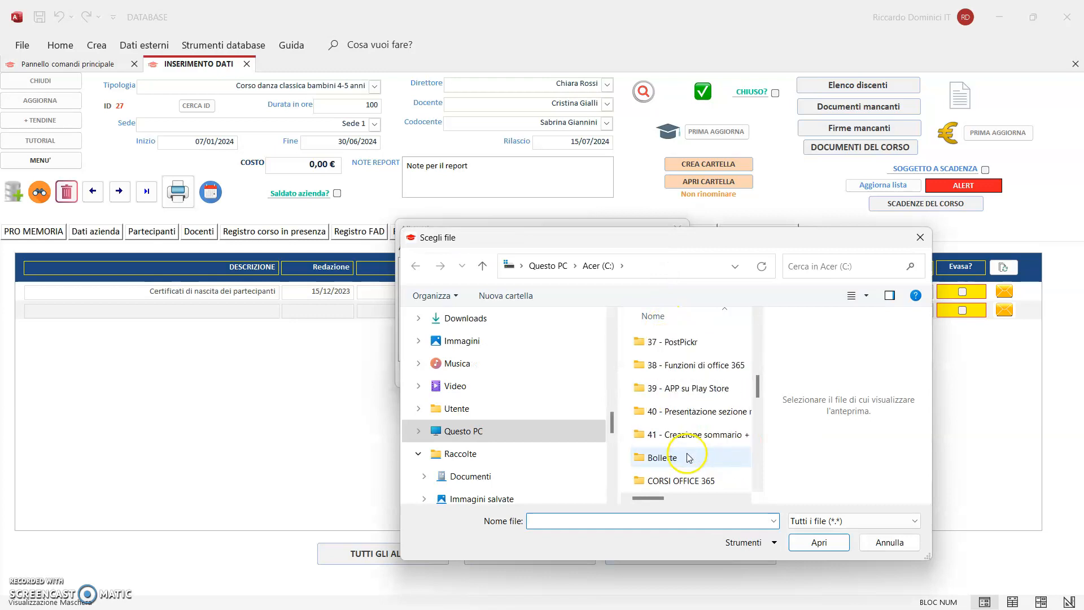
scroll(620, 465, up, 2)
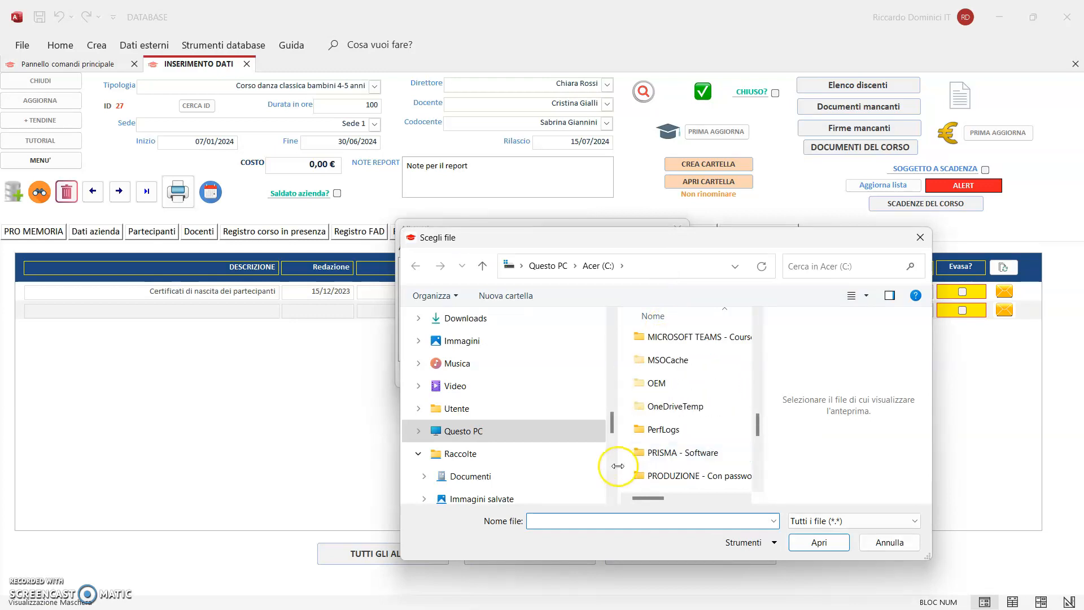
click(492, 431)
double_click(698, 366)
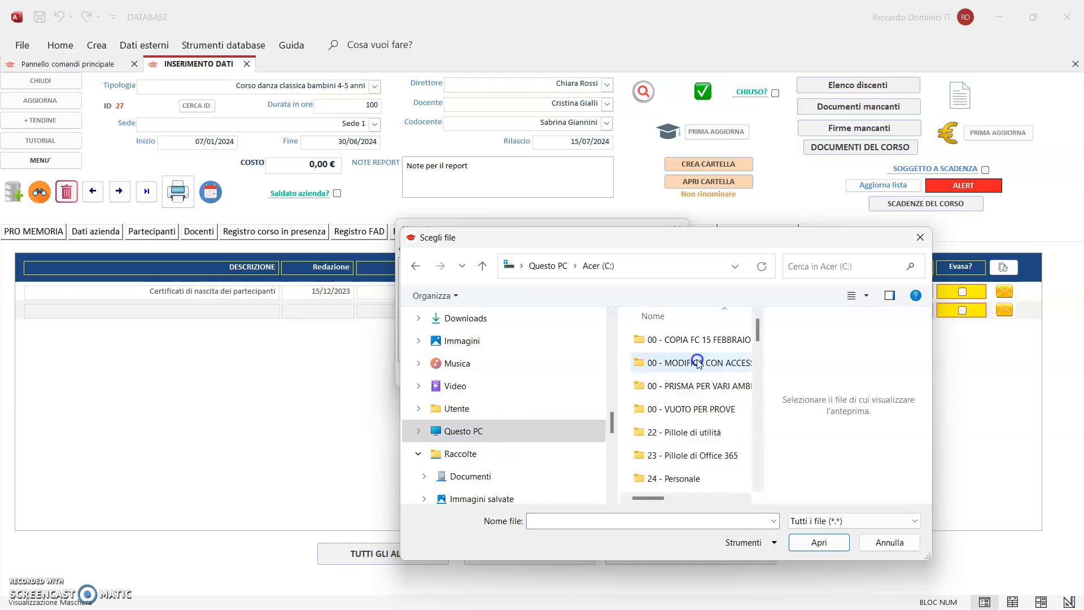
scroll(700, 389, down, 15)
scroll(703, 399, down, 1)
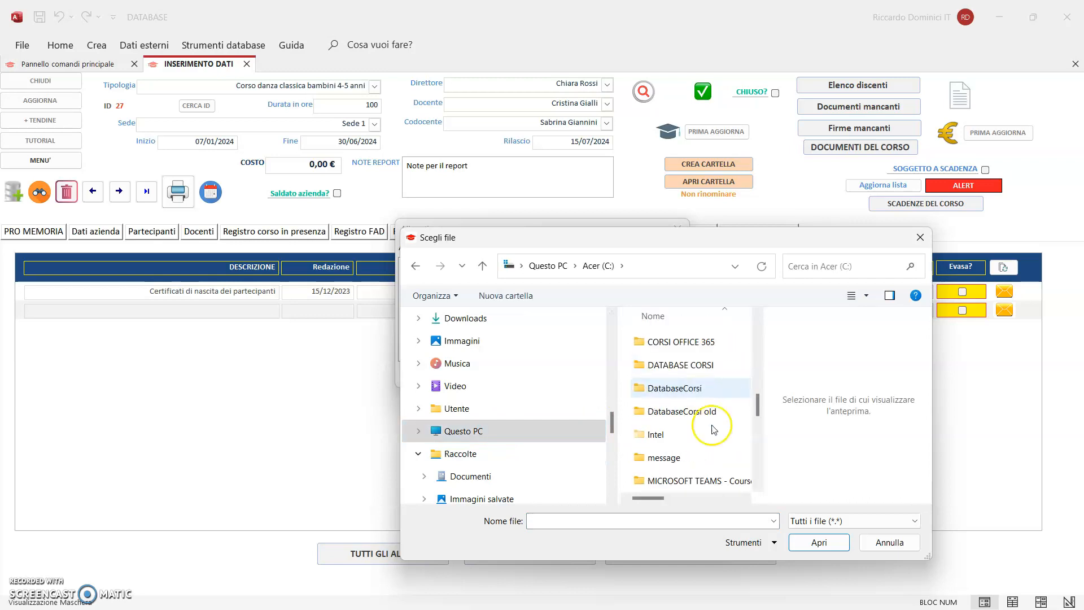
- Attach Certificato1.bmp from the Certificati nascita dei bambini folder inside DatabaseCorsi, Reports, 27
double_click(685, 387)
double_click(661, 340)
double_click(654, 387)
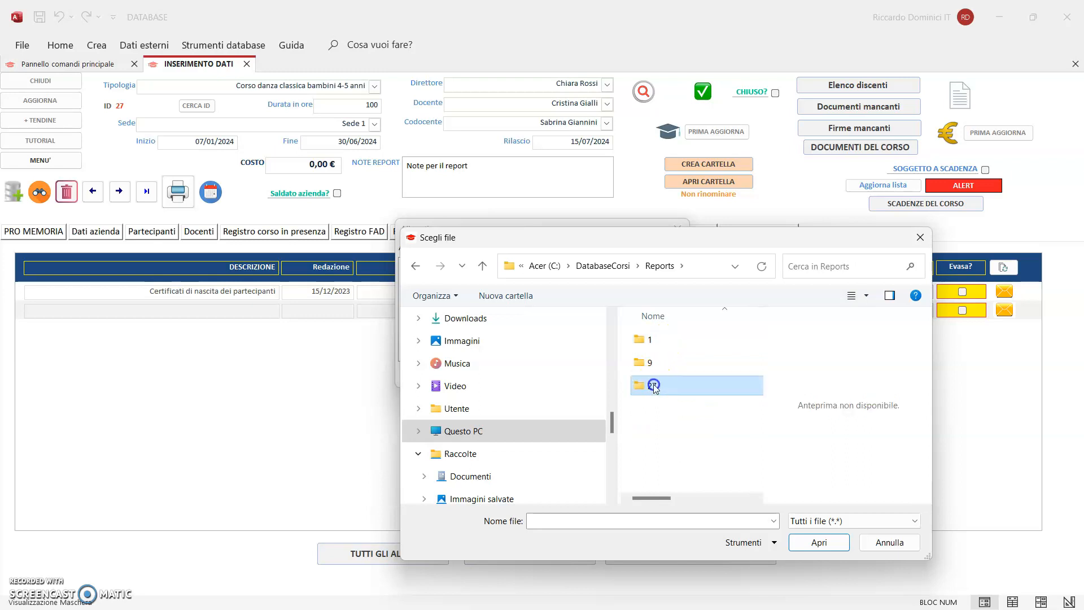
double_click(727, 341)
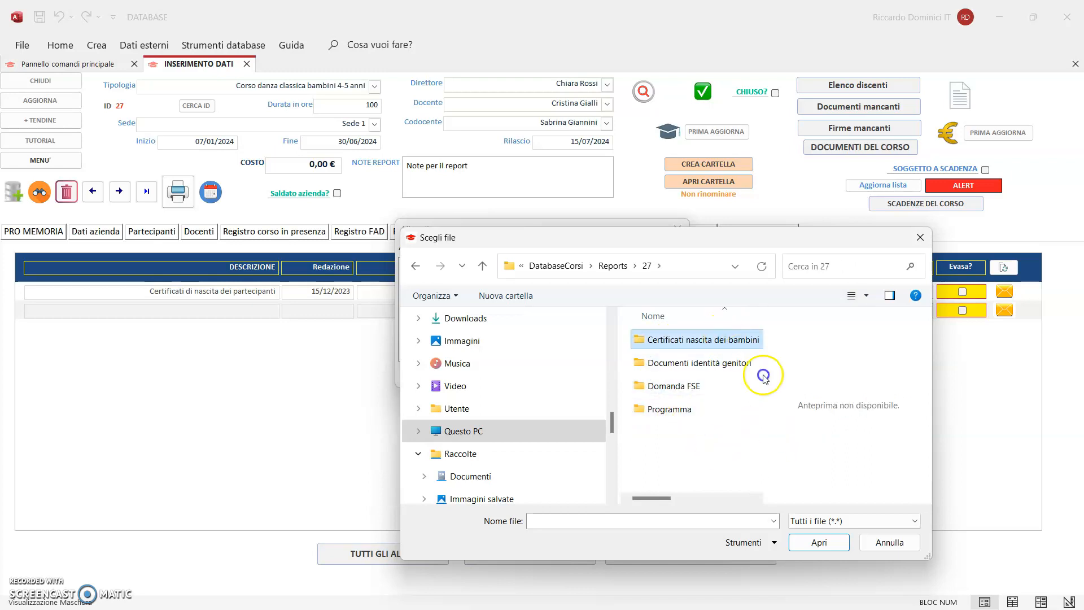
click(682, 354)
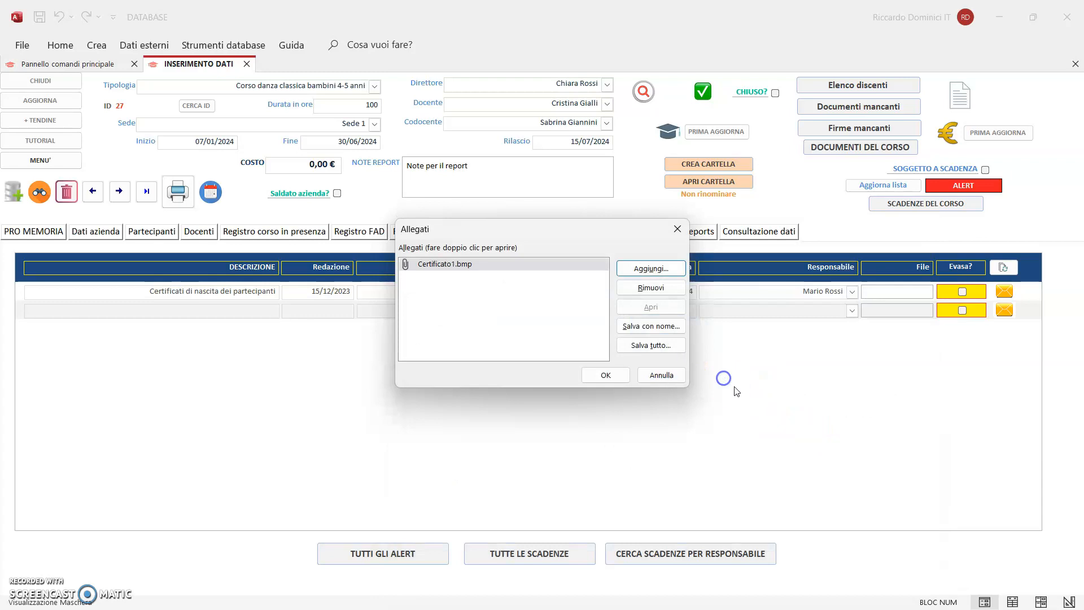
- Add Certificato2.bmp as a second attachment and confirm the attachments of the birth certificates document
click(651, 269)
double_click(682, 445)
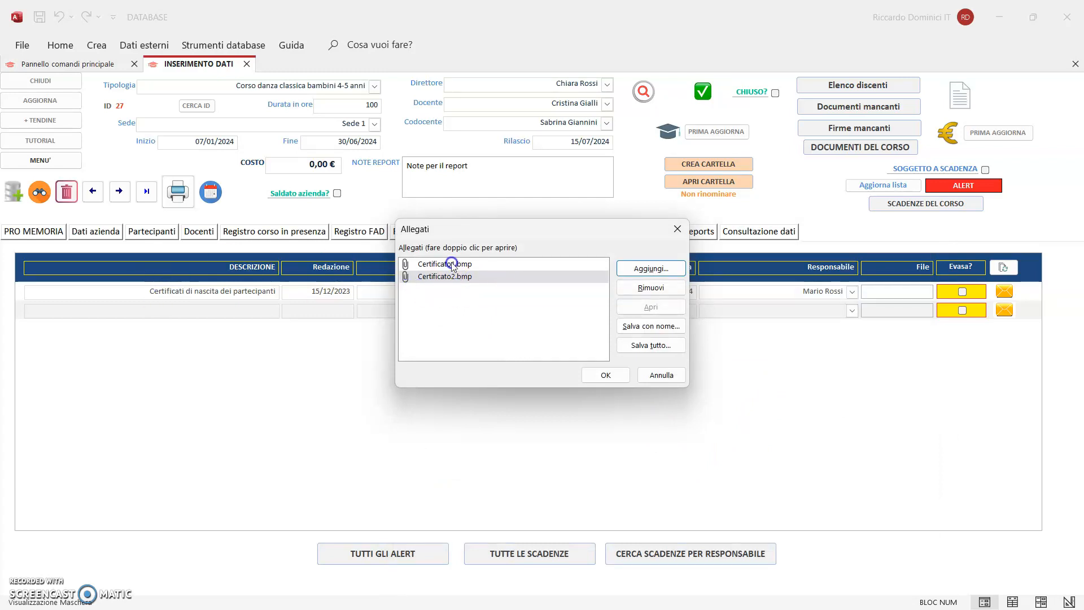
click(645, 326)
click(606, 375)
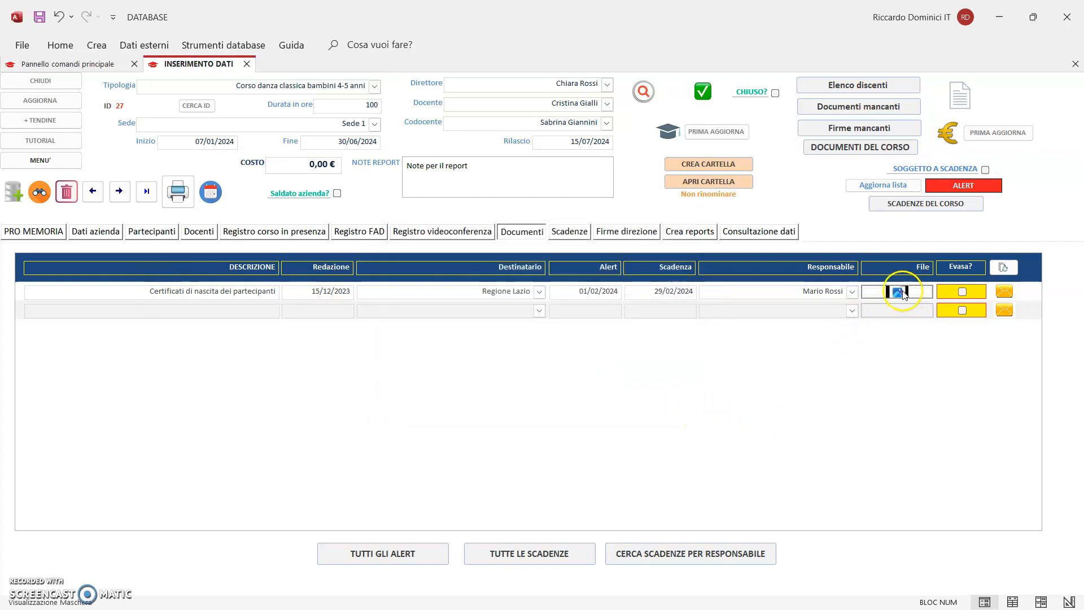
- Review the files attached to the birth certificates document and close the attachments dialog without changes
double_click(899, 295)
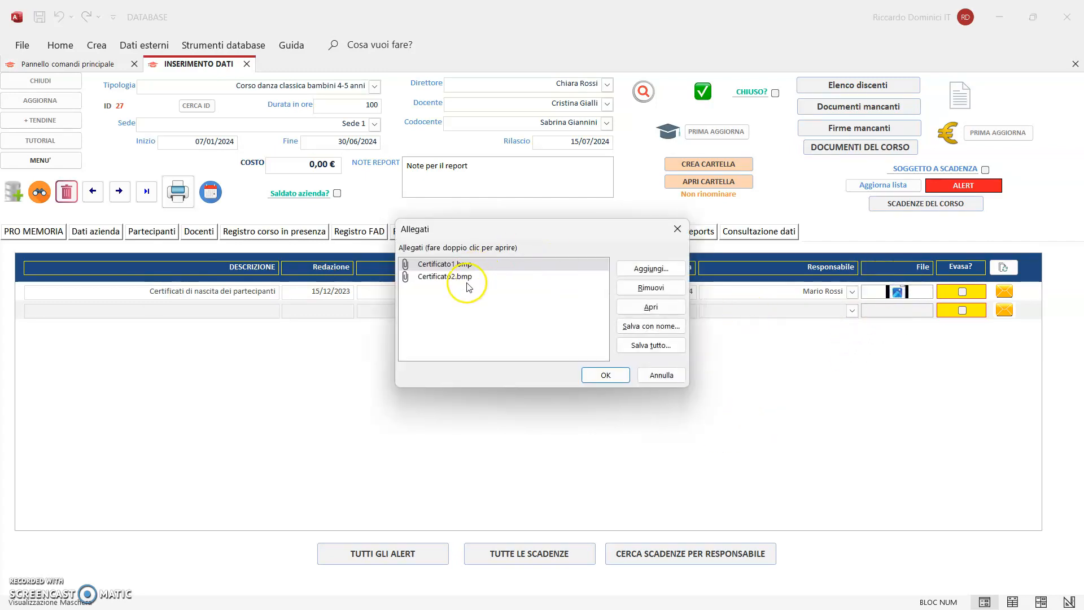
click(678, 229)
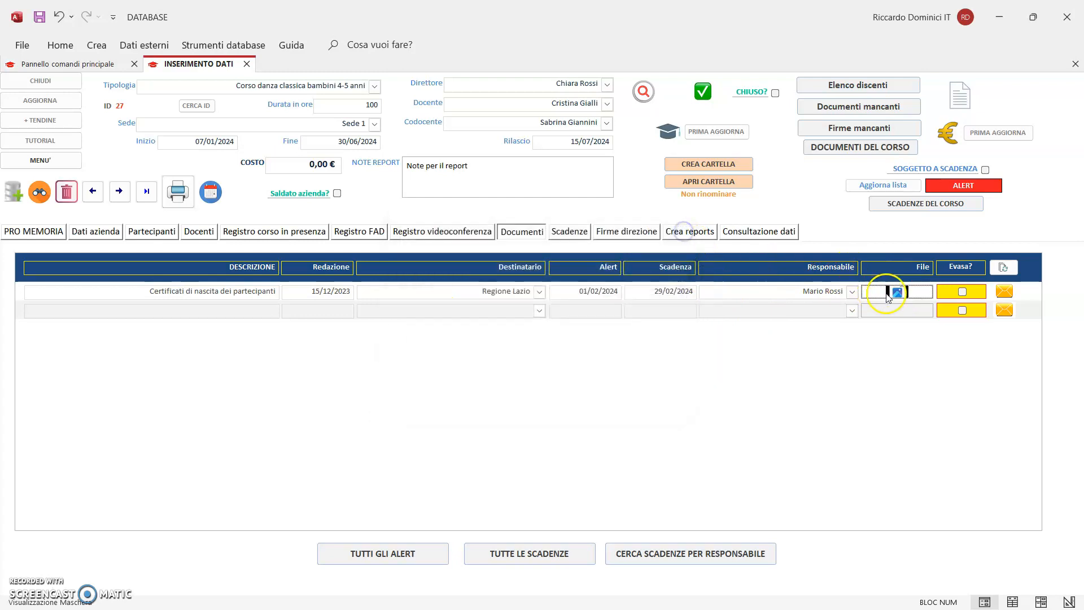
double_click(897, 293)
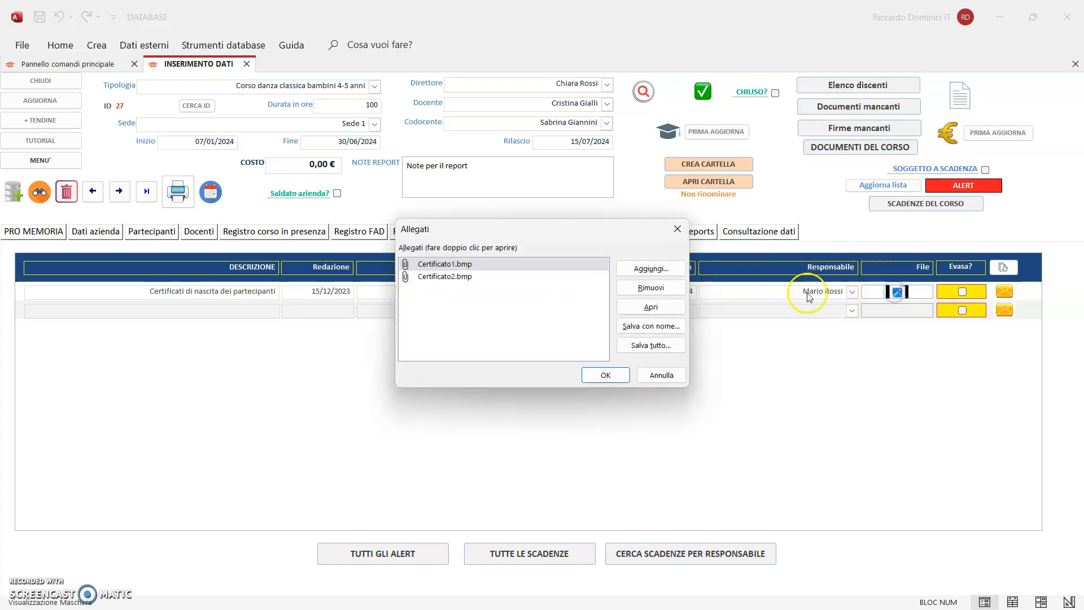
click(677, 228)
right_click(897, 312)
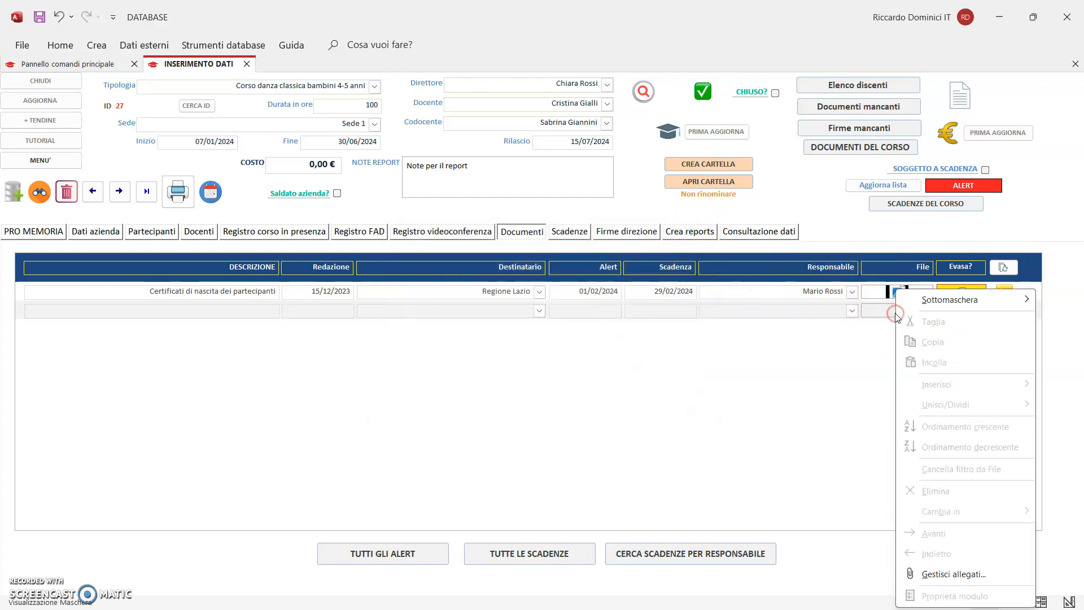
click(859, 347)
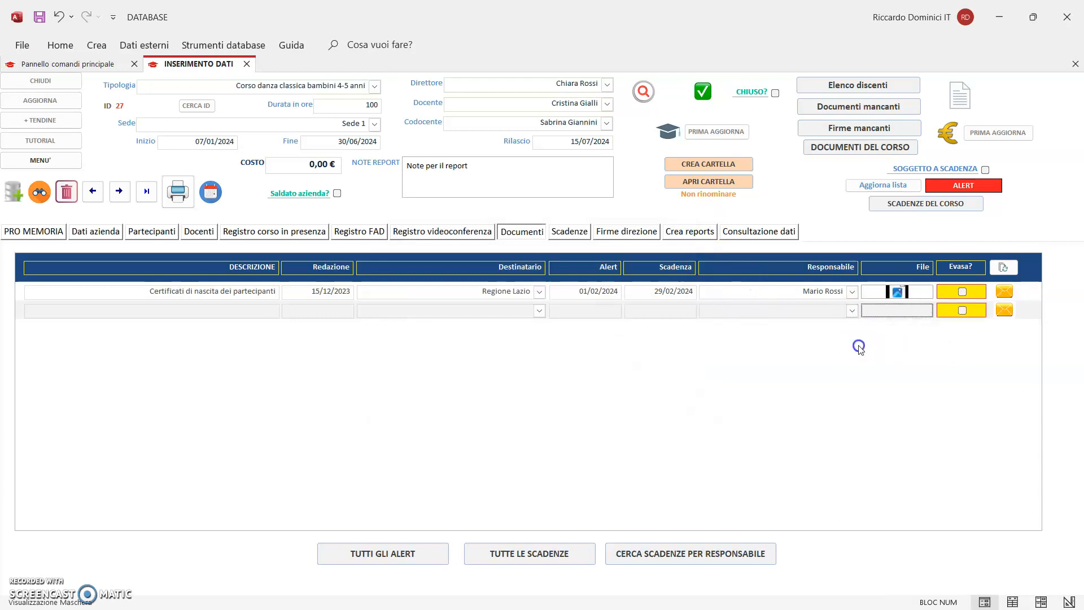
double_click(898, 292)
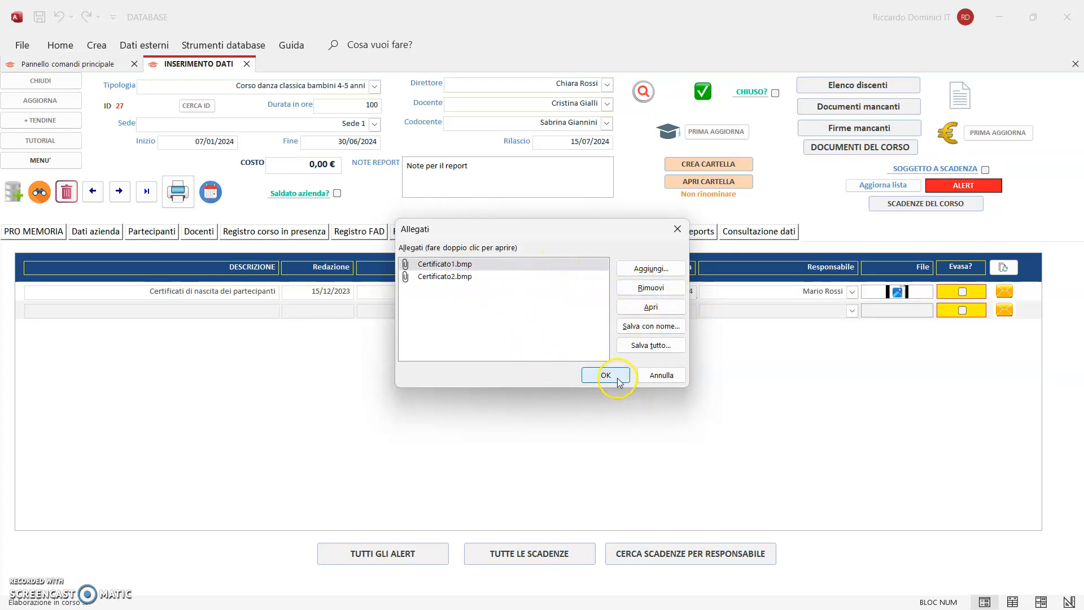
click(660, 375)
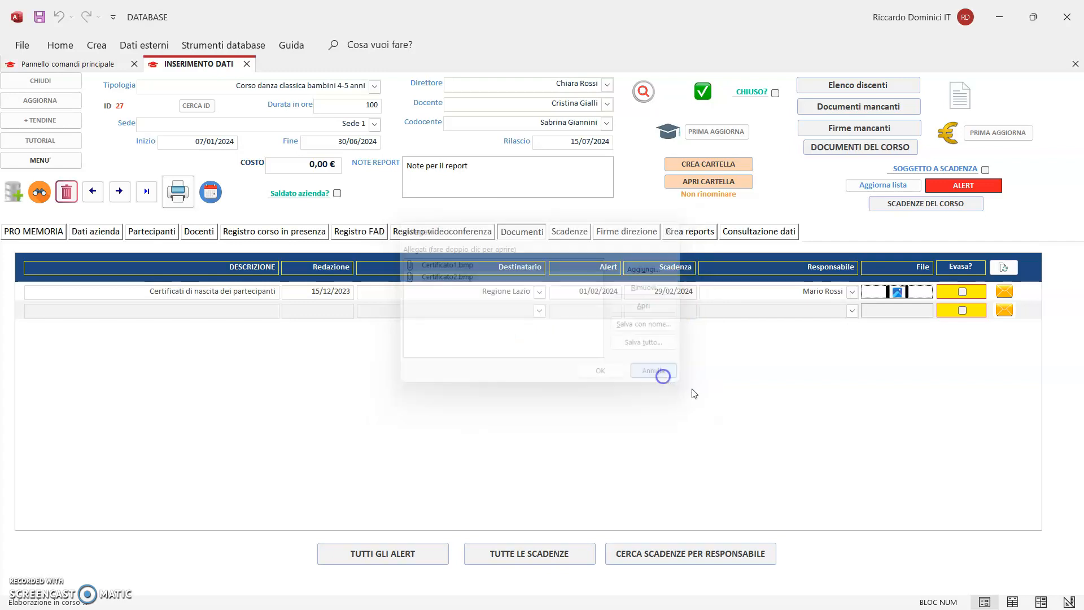
double_click(898, 292)
click(676, 229)
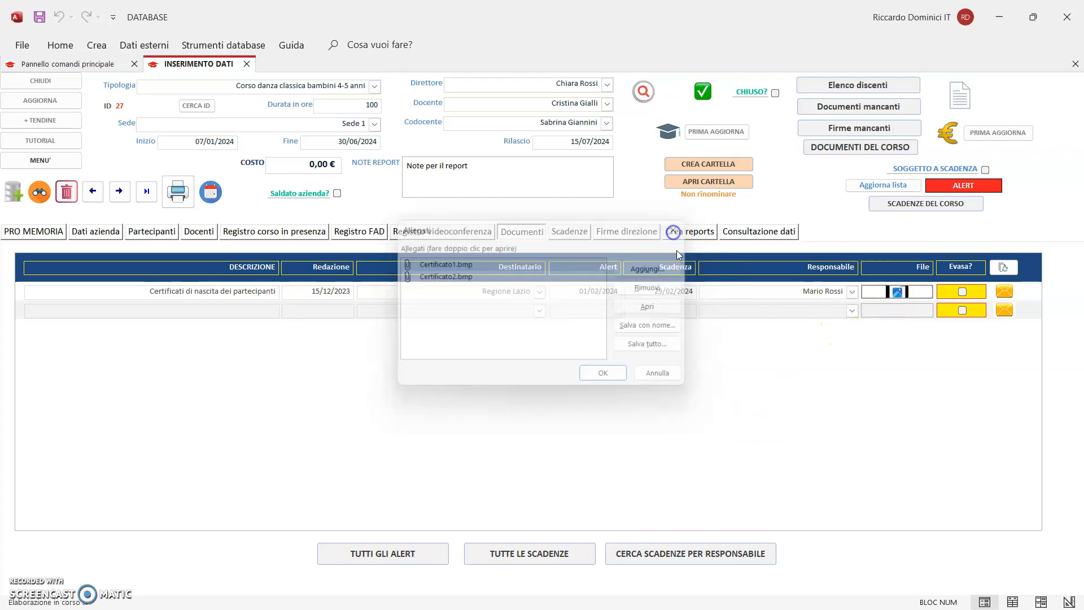
- Add a second document row described as "Domanda al FSE" with the Redazione date 15/12/2023
click(266, 313)
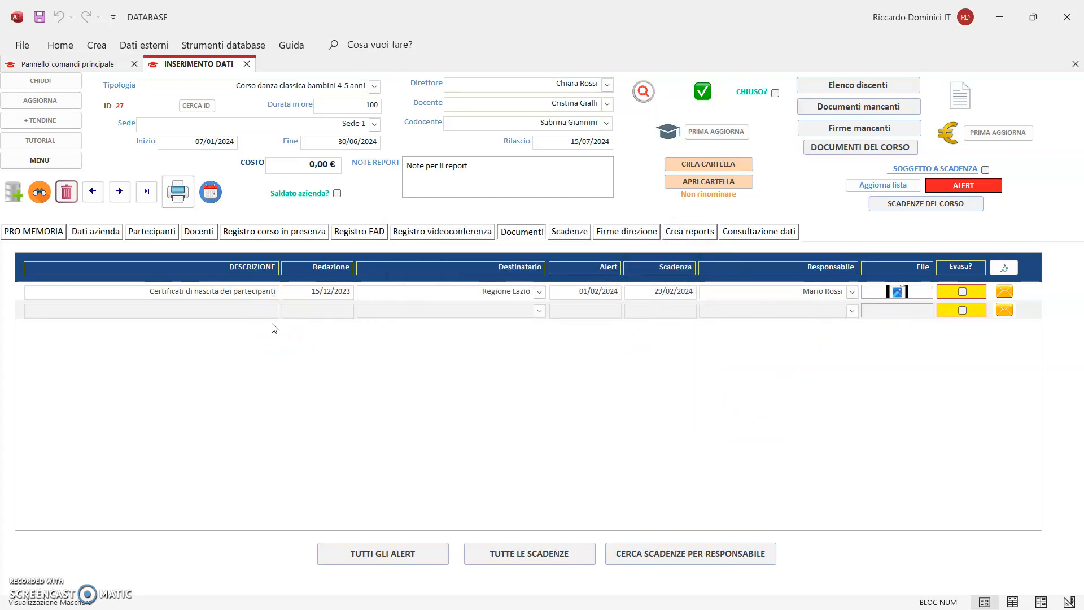
text(Domanda al FSE)
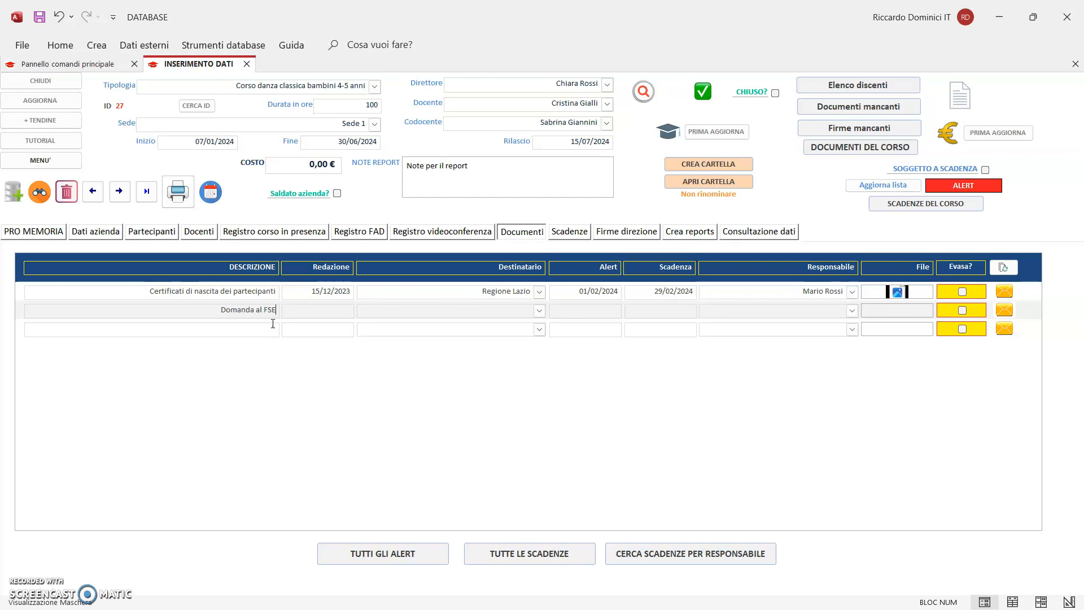
click(325, 291)
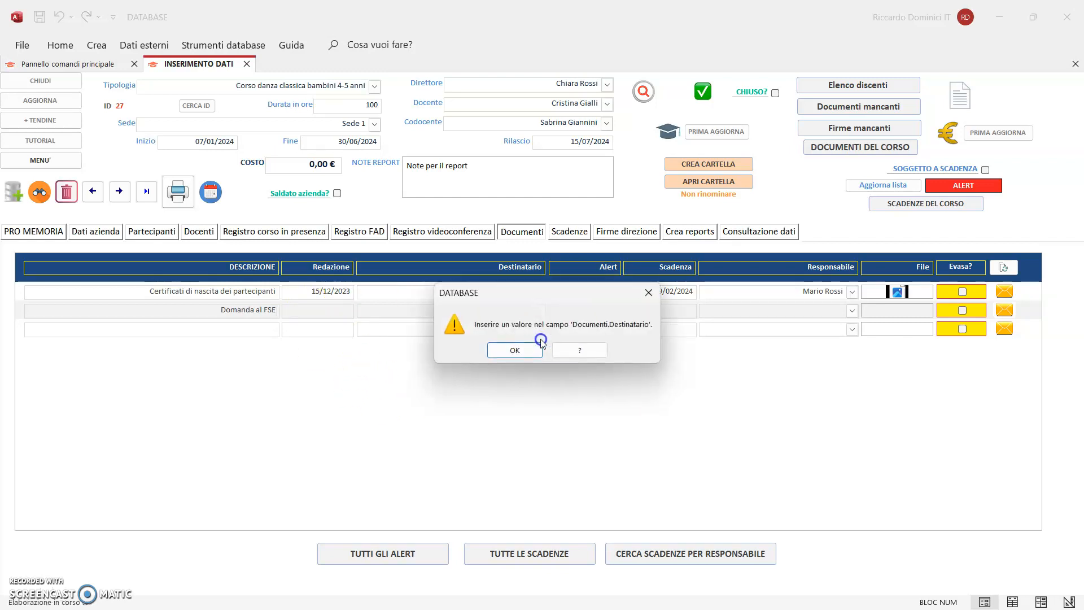
click(537, 347)
click(347, 310)
text(1)
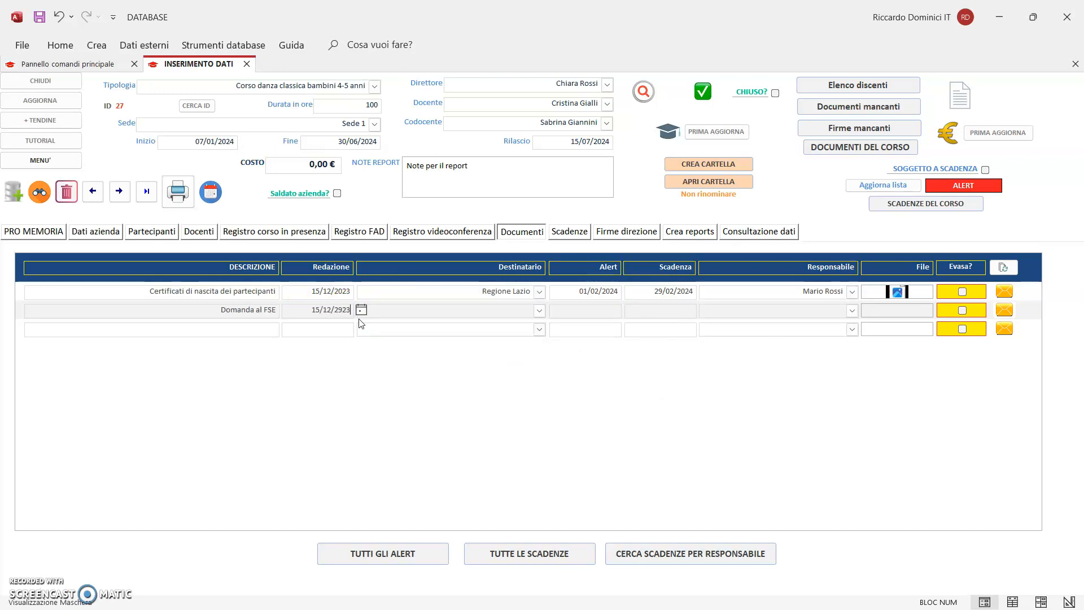
text(5/12/2023)
- Choose Regione Lazio as the recipient of the Domanda al FSE document and set its Alert date to 01/02/2023
click(539, 310)
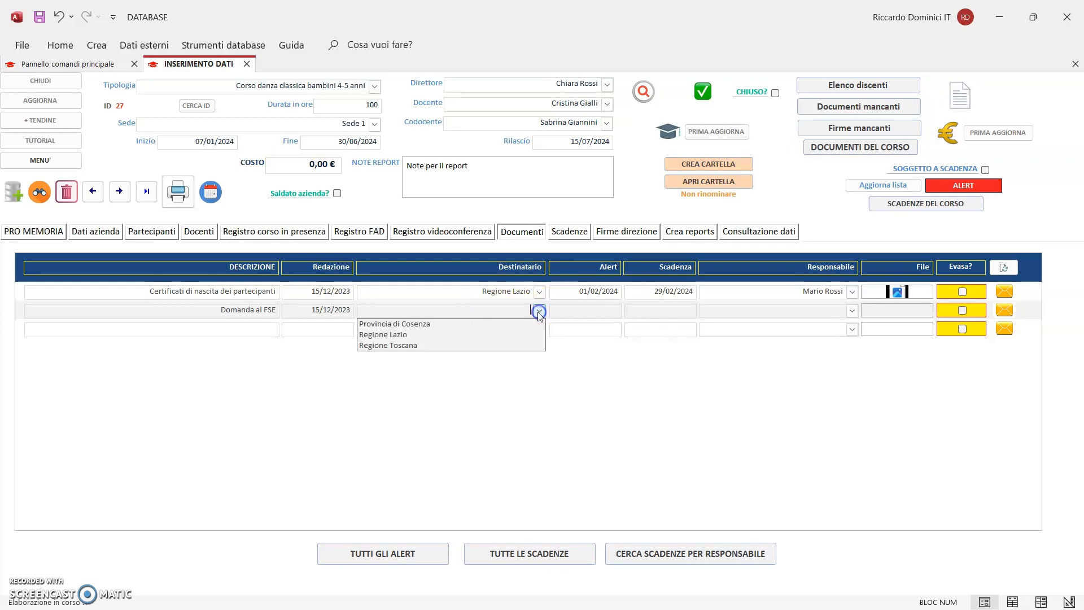
click(495, 336)
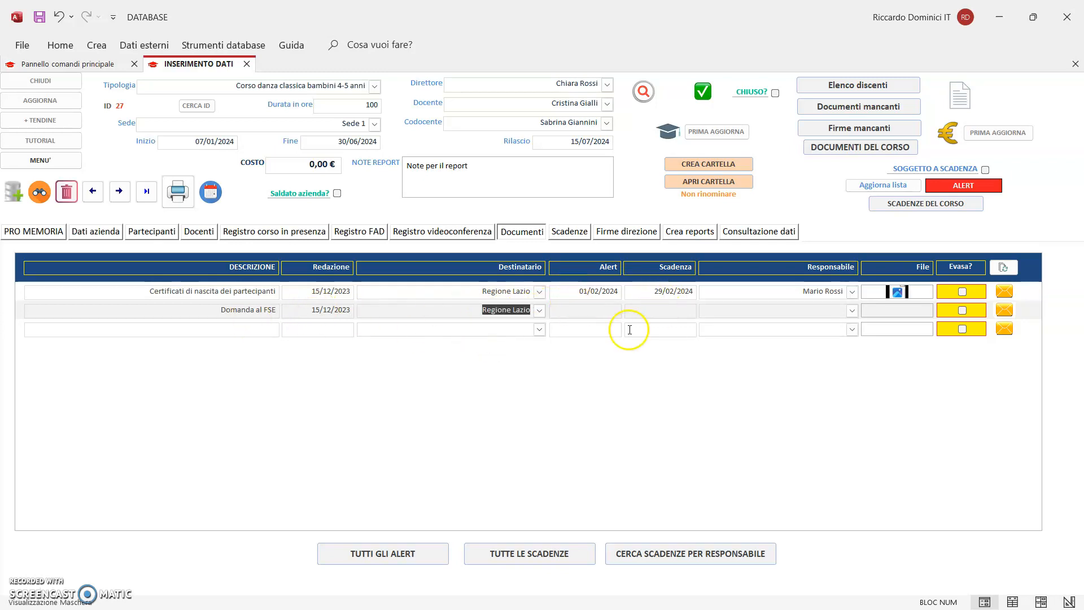
click(609, 312)
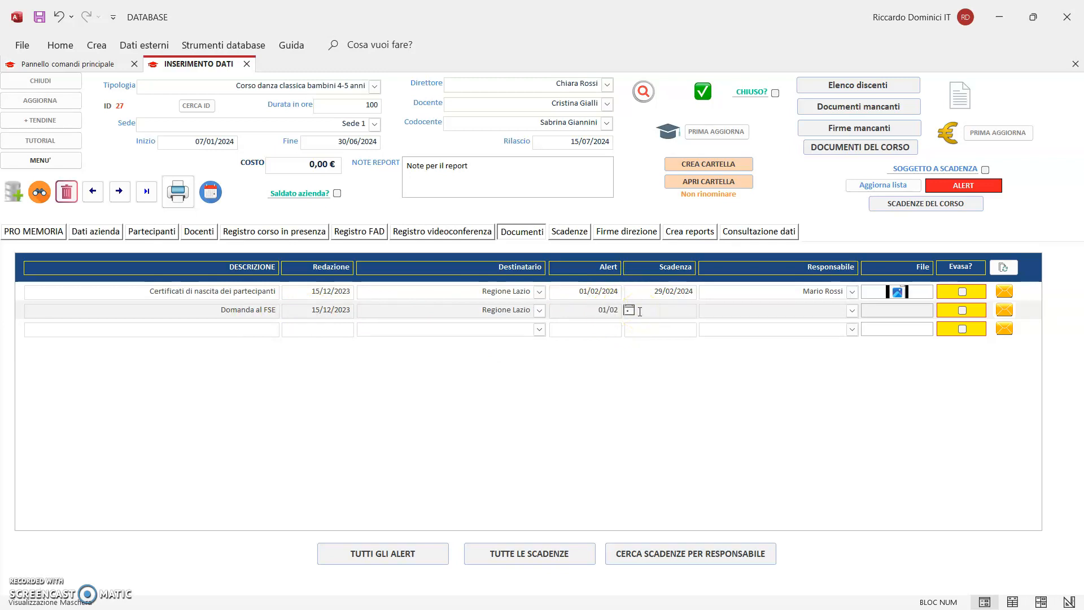
key(BackSpace)
key(BackSpace)
text(023)
- Set the Domanda al FSE document's Scadenza to 15/03/2024 and Alert to 01/03/2023, and choose its responsible person
click(667, 312)
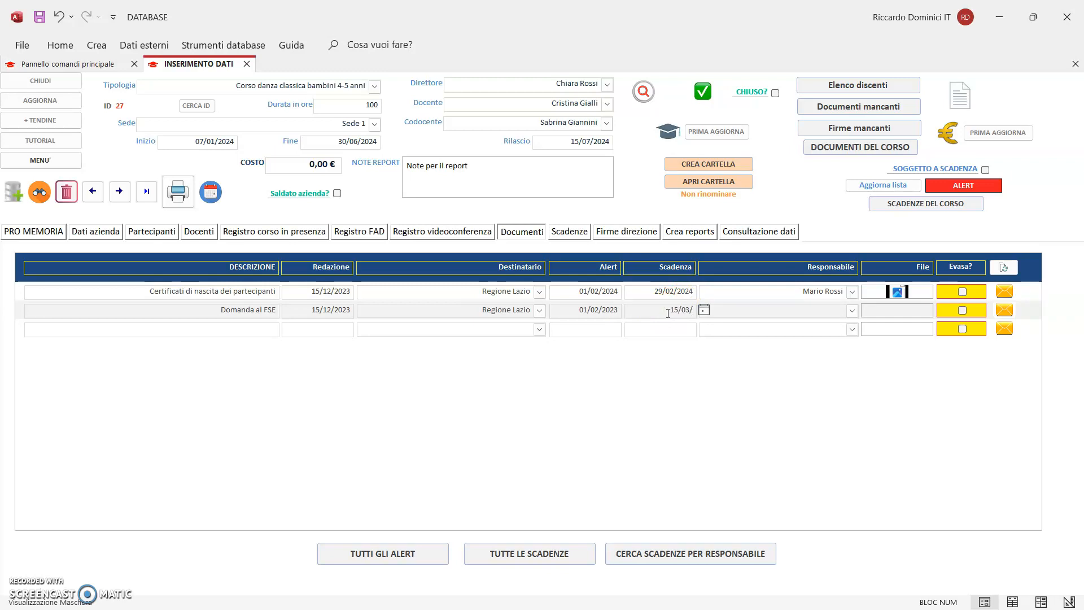
text(24)
click(590, 310)
click(595, 310)
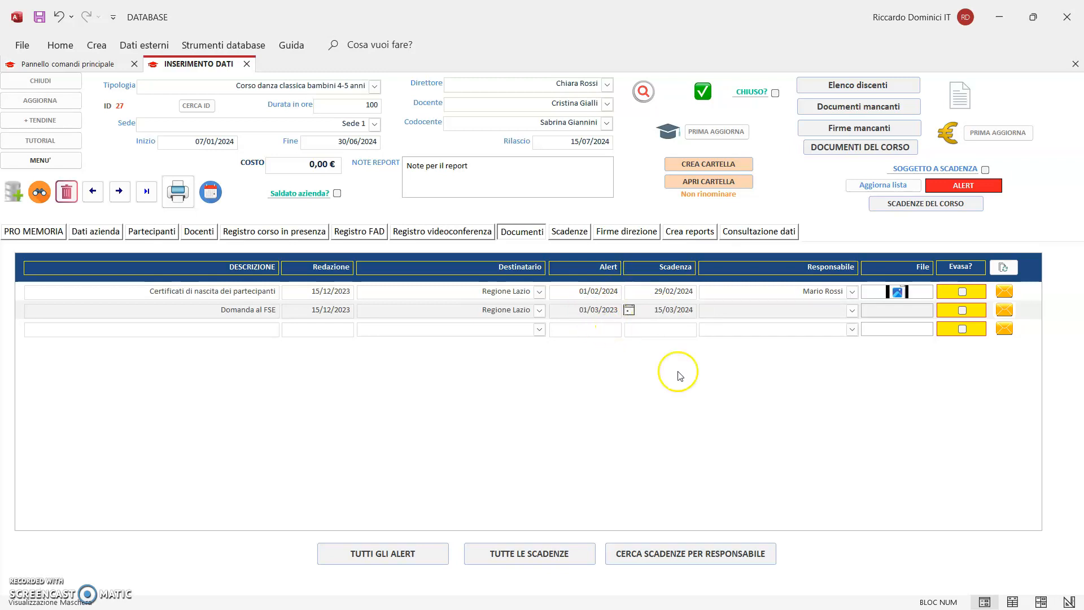
click(852, 311)
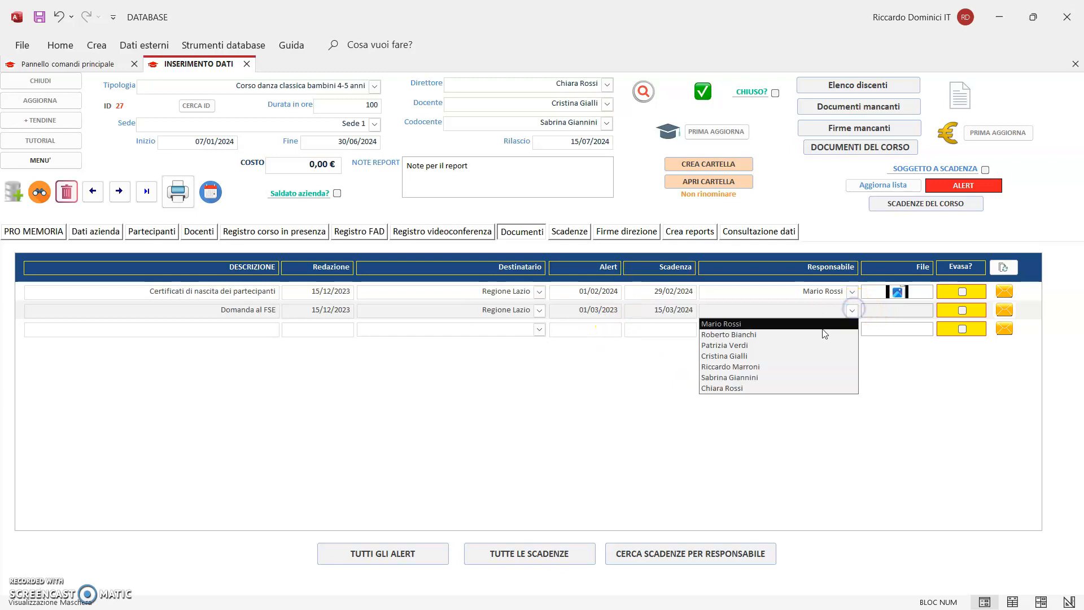
click(810, 345)
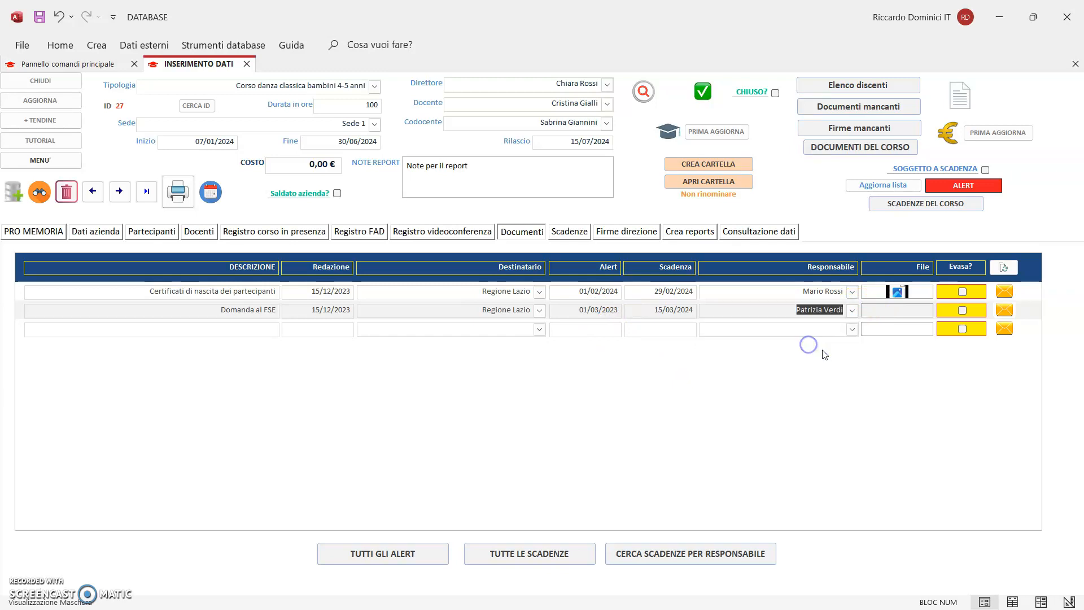
- Attach Documento1.docx from the Regione Lazio subfolder of Domanda FSE to the Domanda al FSE document
right_click(891, 314)
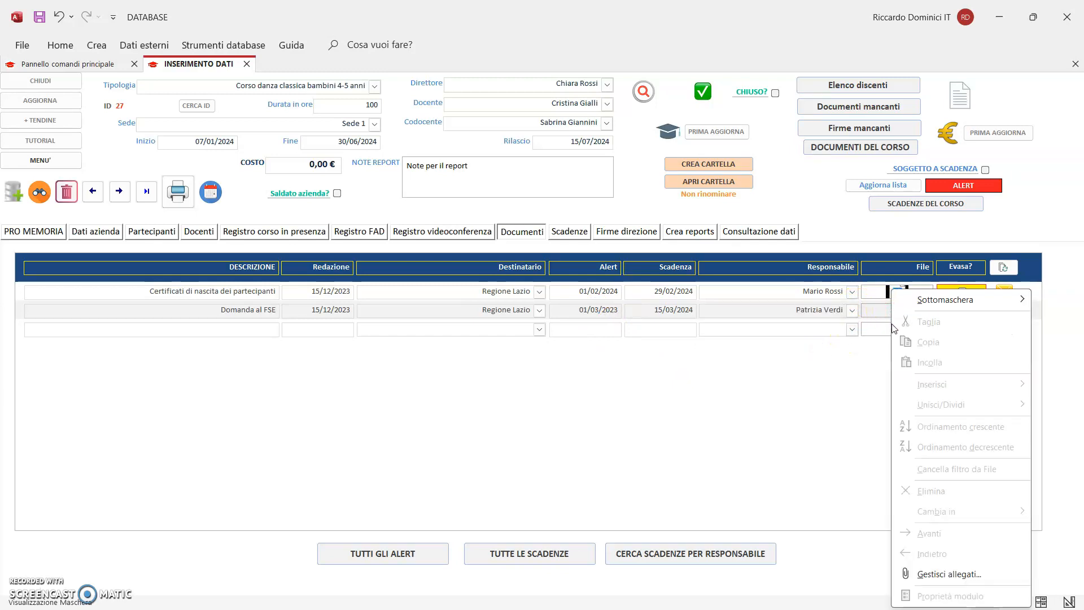
click(933, 574)
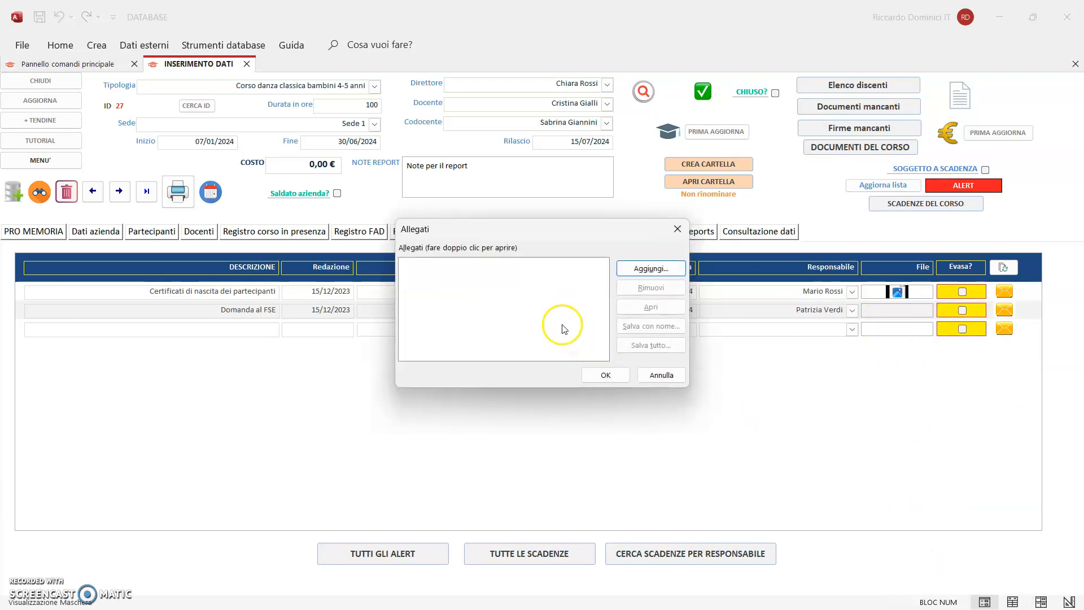
click(637, 269)
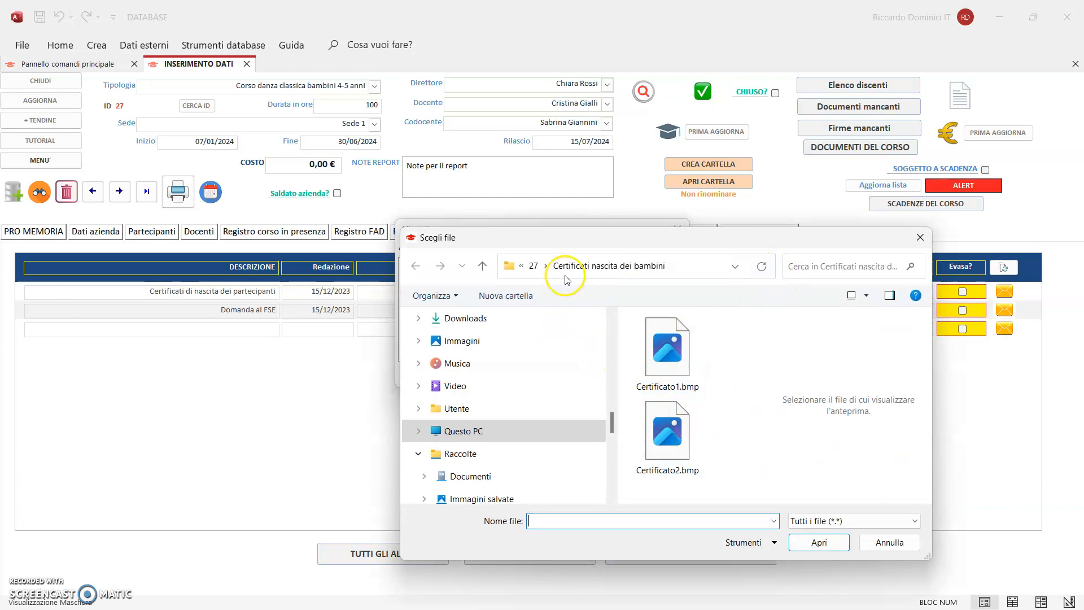
click(482, 266)
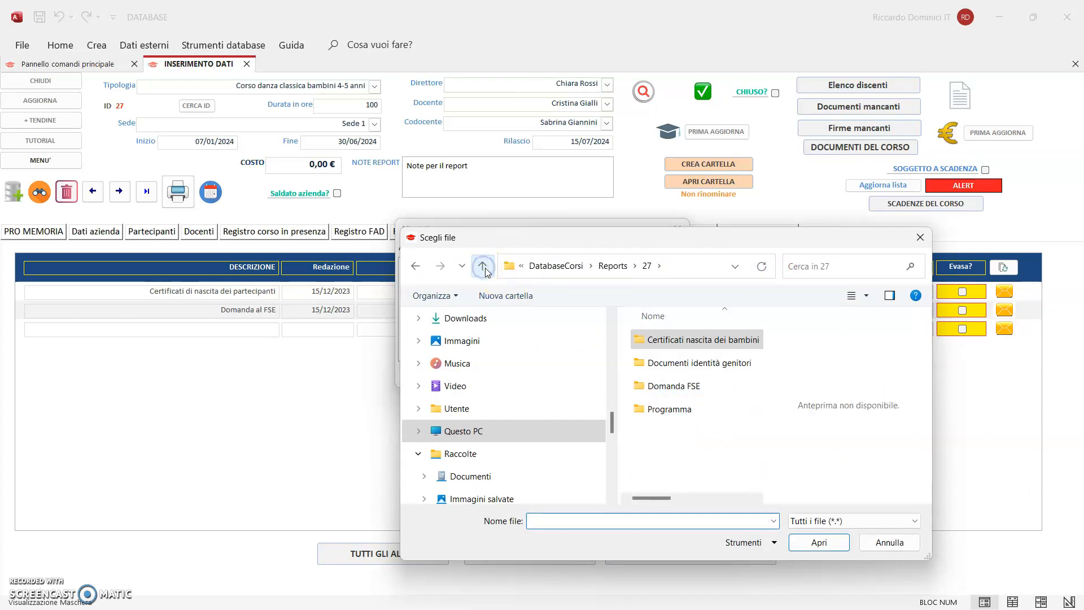
double_click(661, 386)
double_click(669, 362)
click(690, 343)
double_click(689, 345)
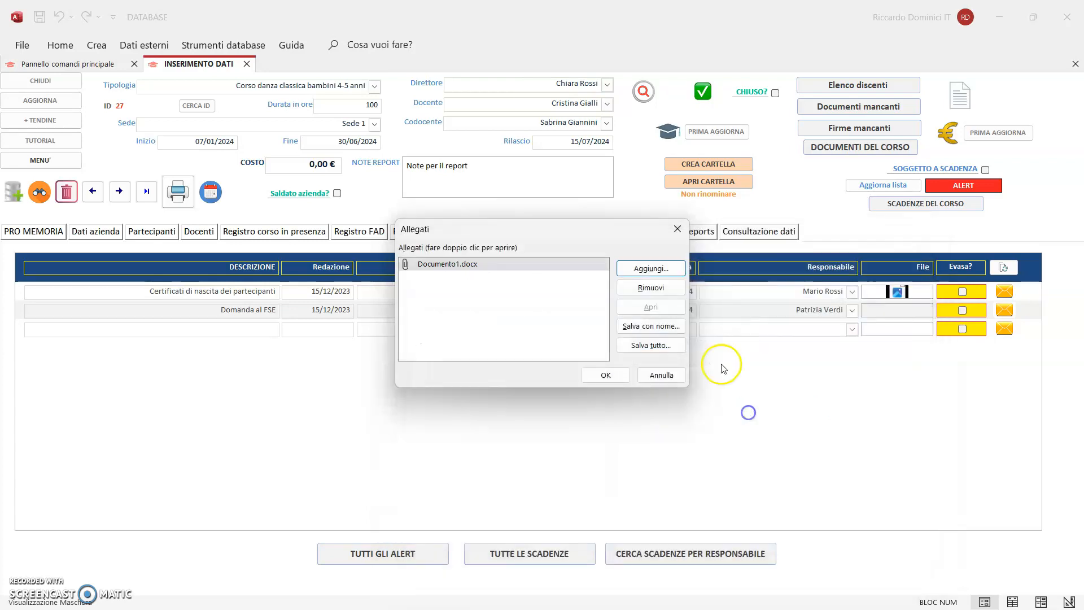
- Add Documento2.docx as a second attachment and confirm the attachments of the Domanda al FSE document
click(656, 271)
click(686, 362)
double_click(698, 374)
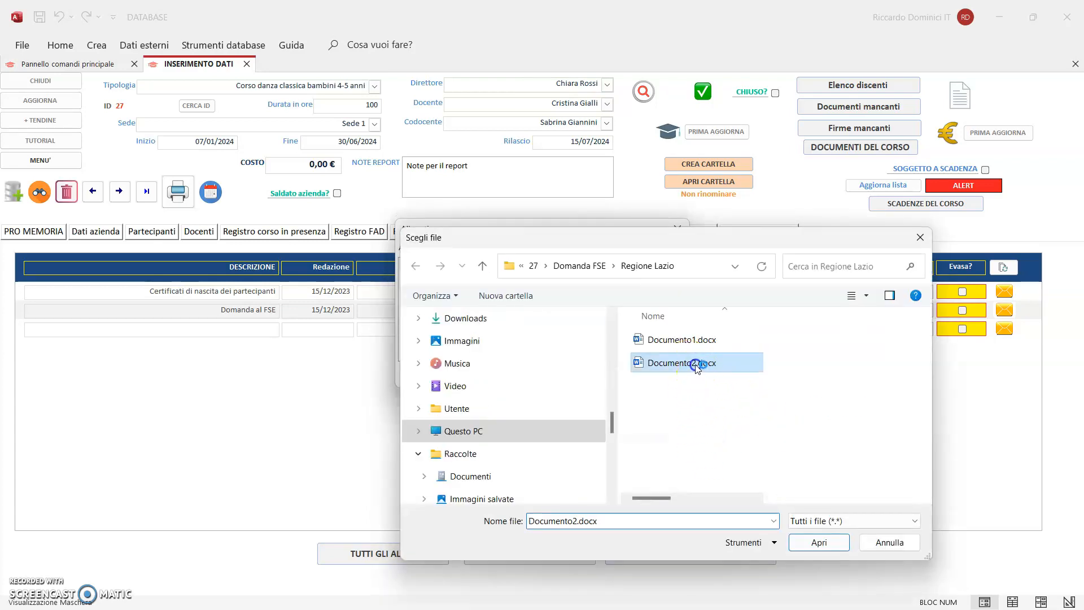
click(614, 376)
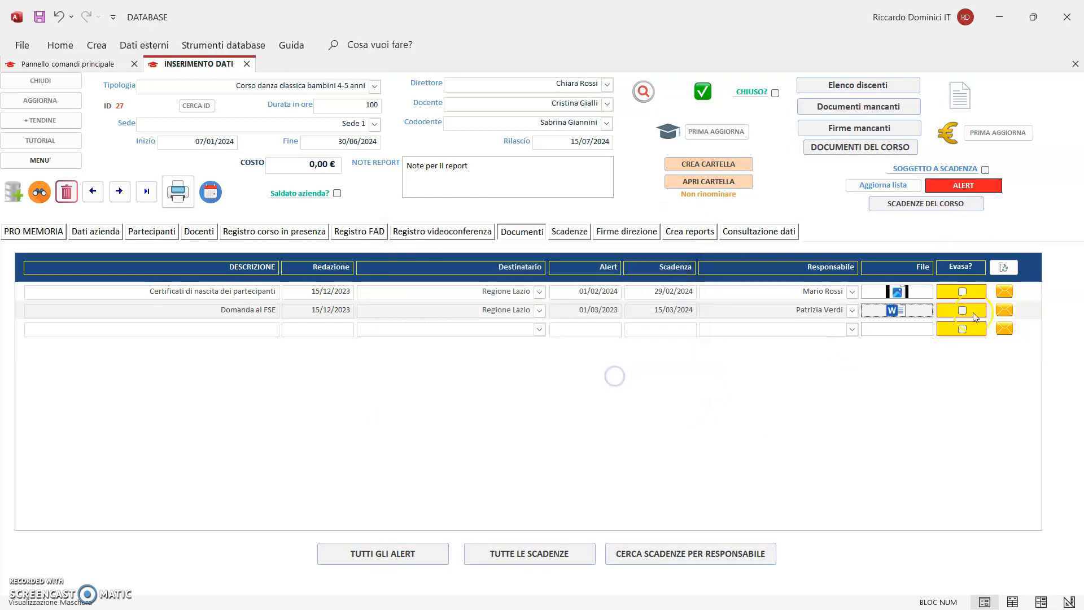
- Add a third document row described as "Domanda al FSE" with the Redazione date 15/12/2023
click(242, 330)
click(334, 344)
text(Domanda al FSE)
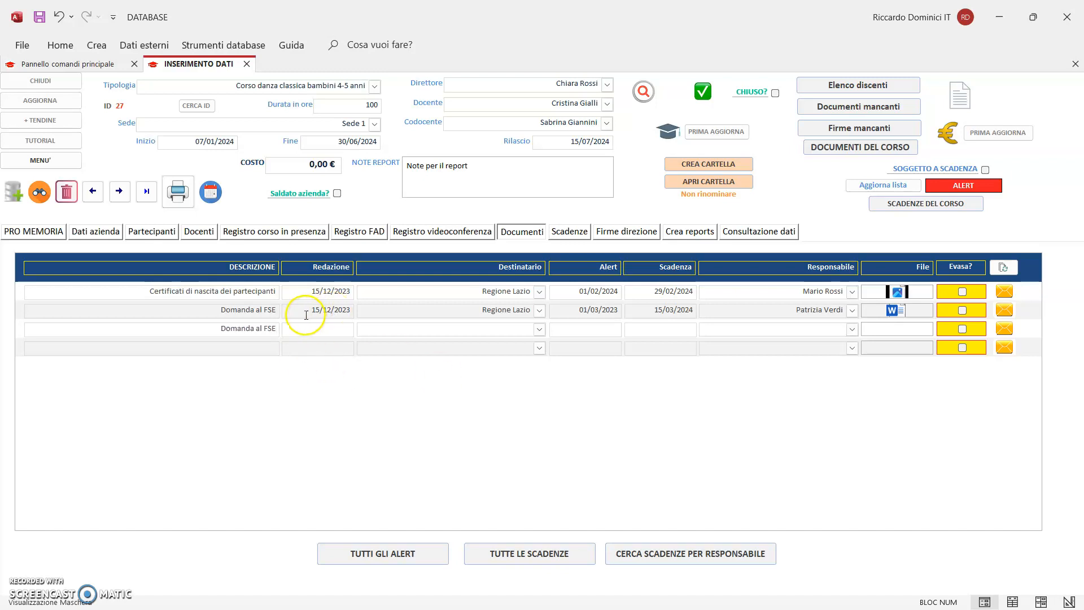
click(319, 330)
text(15/12/2023)
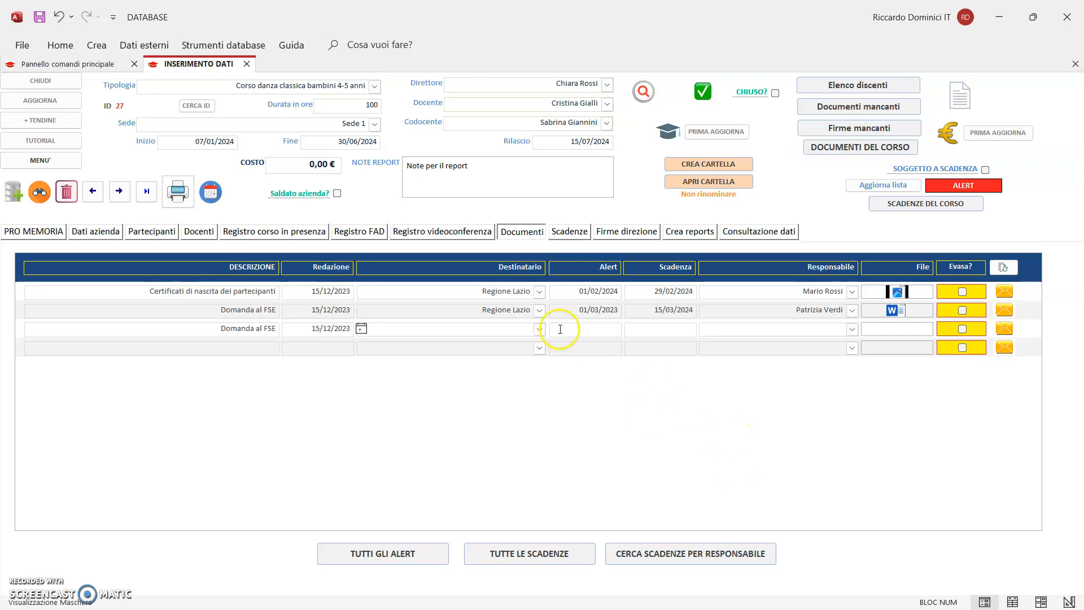
click(539, 329)
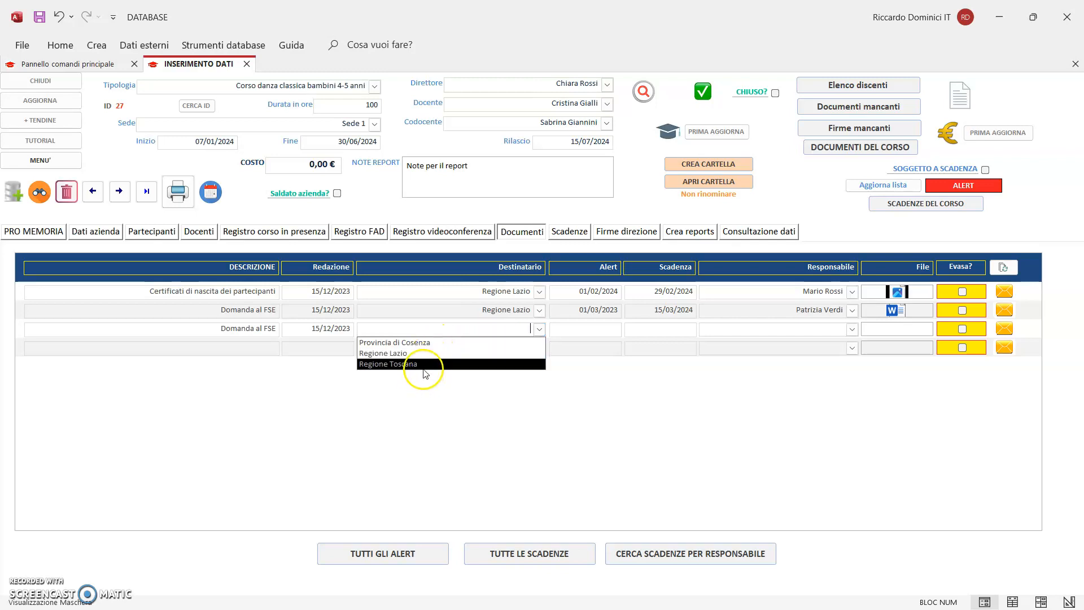
click(645, 446)
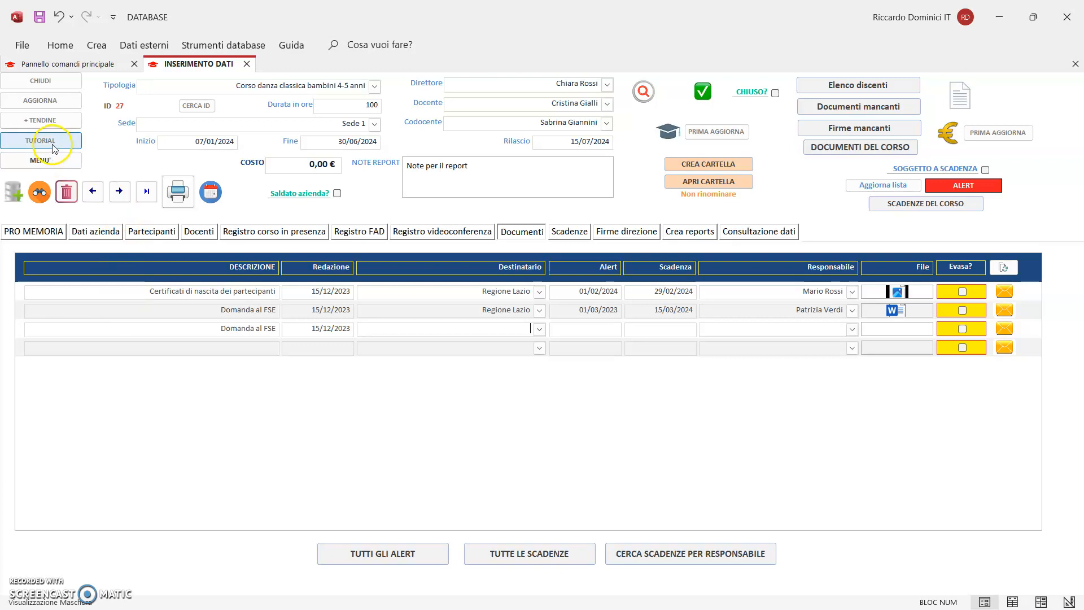
click(40, 119)
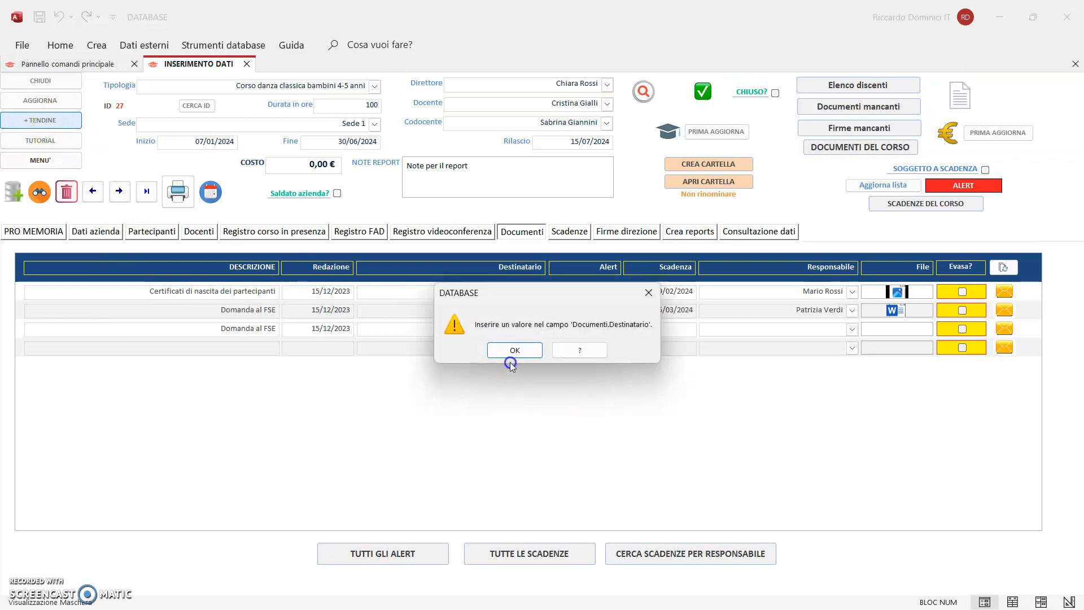
click(515, 351)
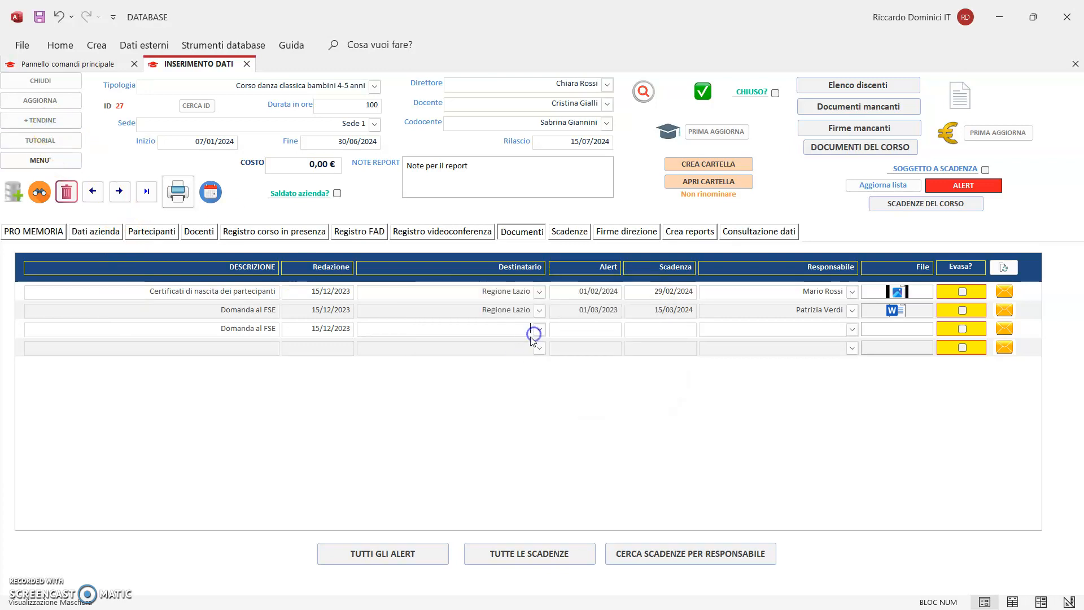
- Complete the third document row with recipient Regione Lazio, Alert 01/03/2024, Scadenza 15/03/2024 and a responsible person
click(540, 328)
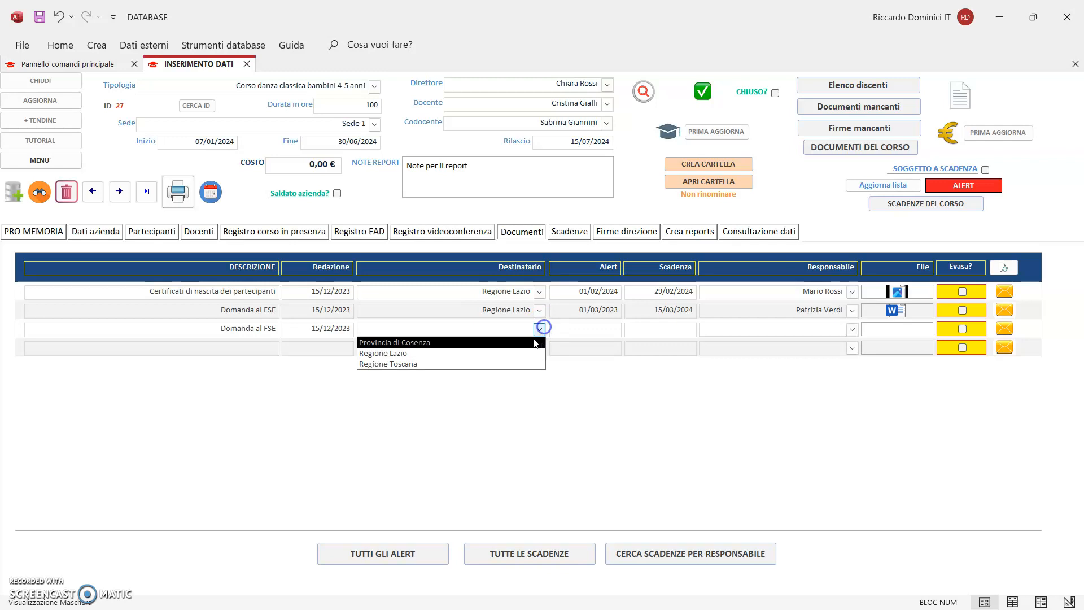
click(507, 353)
click(597, 330)
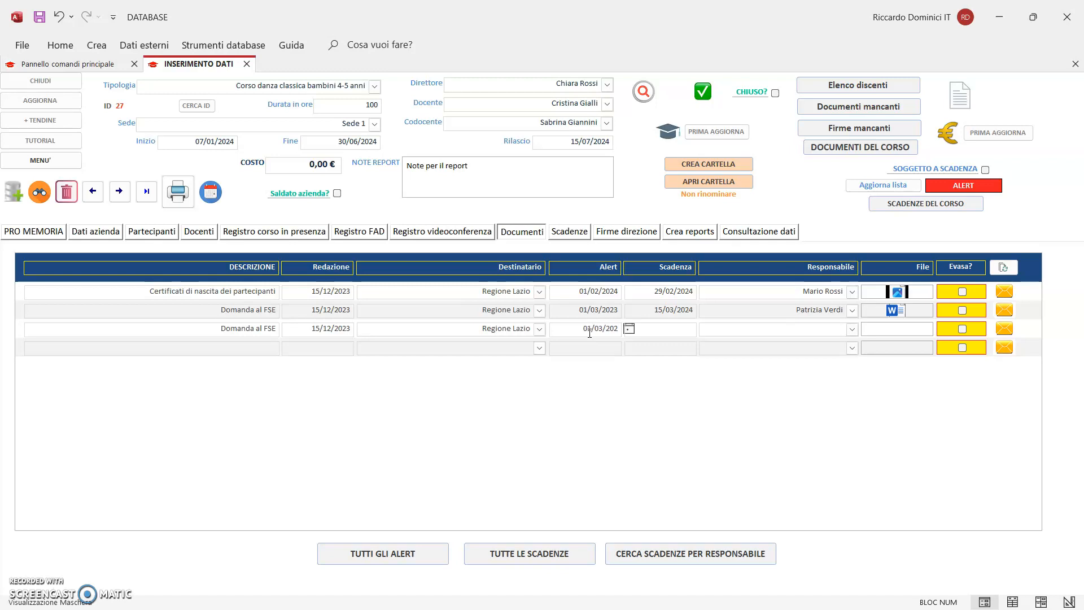
click(658, 329)
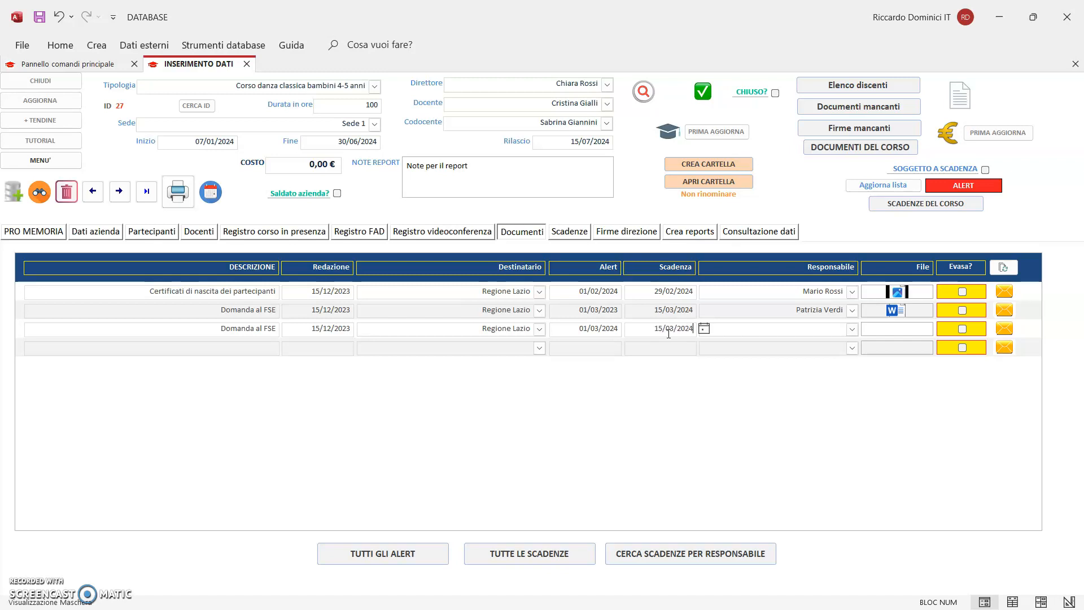
click(851, 329)
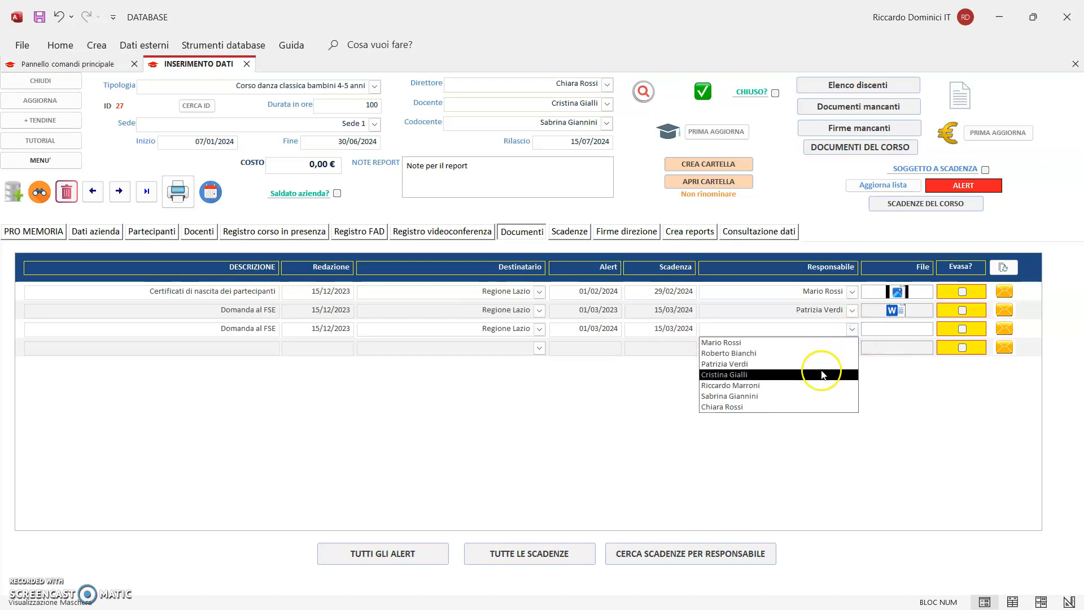
click(812, 397)
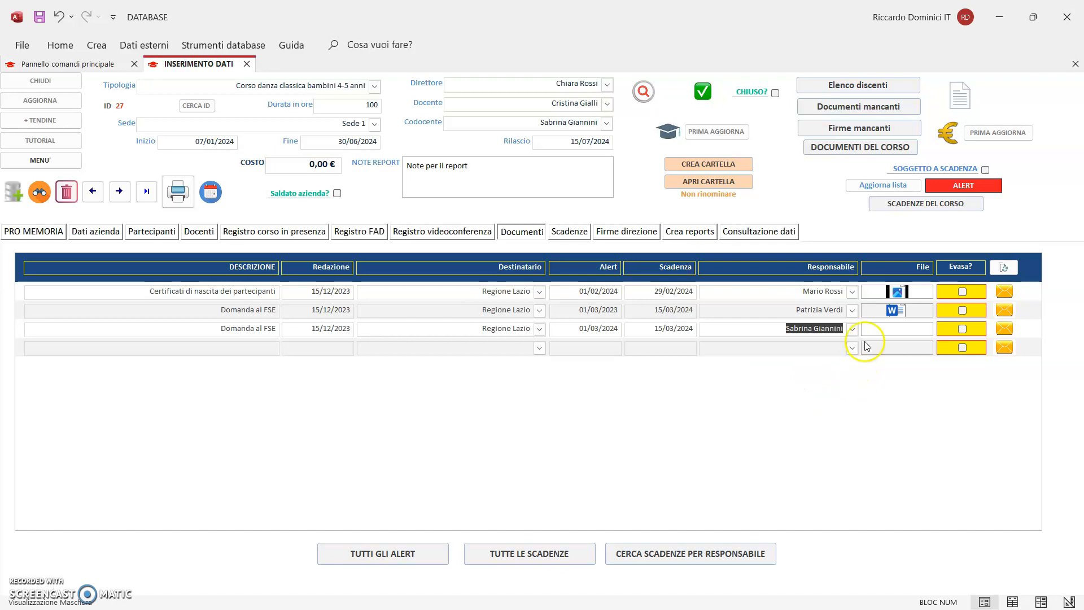
- Add "Provincia di Roma" to the list of entities available as document recipients and return to the course form
click(406, 327)
click(53, 120)
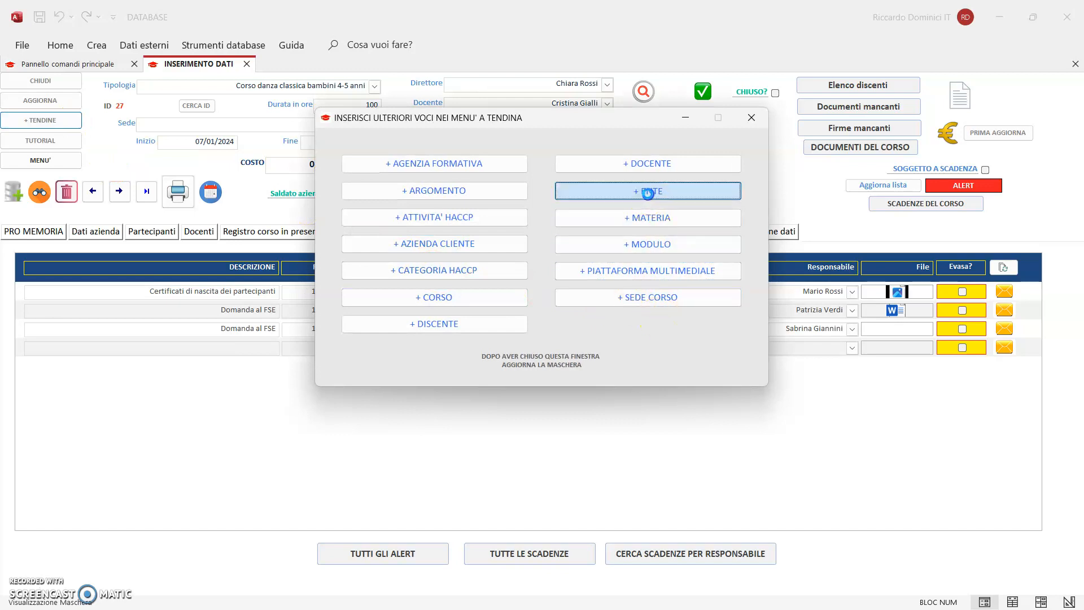
click(649, 190)
click(534, 207)
text(Provincia di Roma)
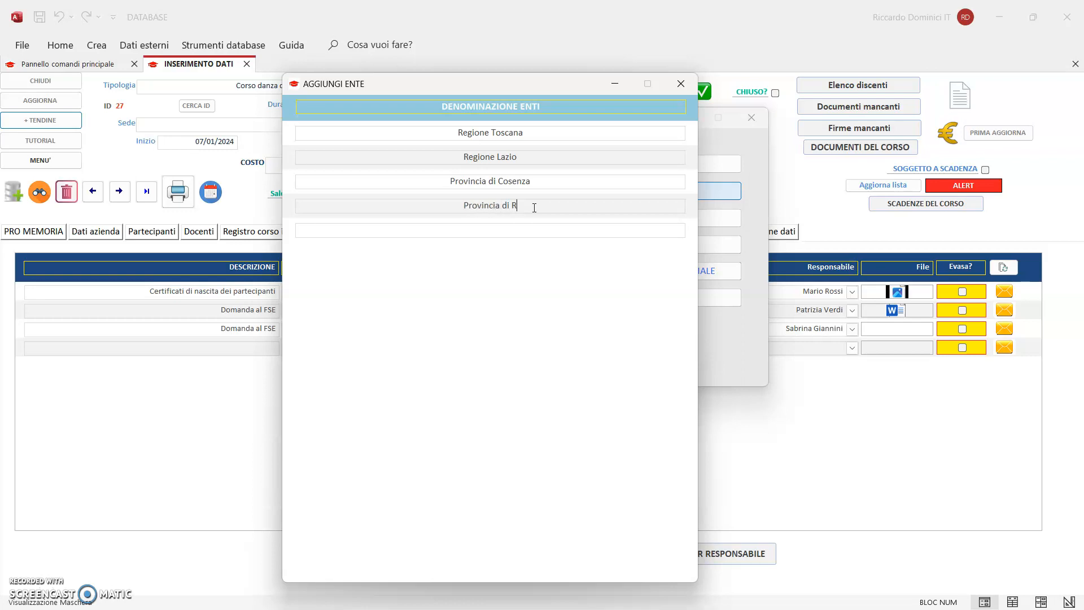
click(681, 83)
click(752, 117)
- Refresh the documents list and change the recipient of the third document row to Provincia di Roma
click(1004, 267)
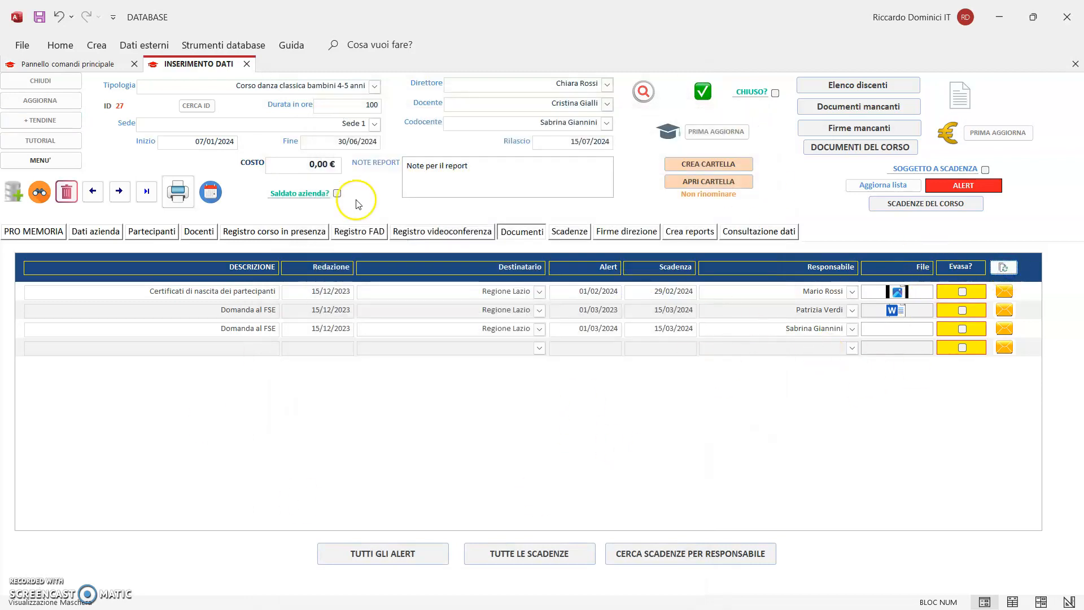
click(539, 329)
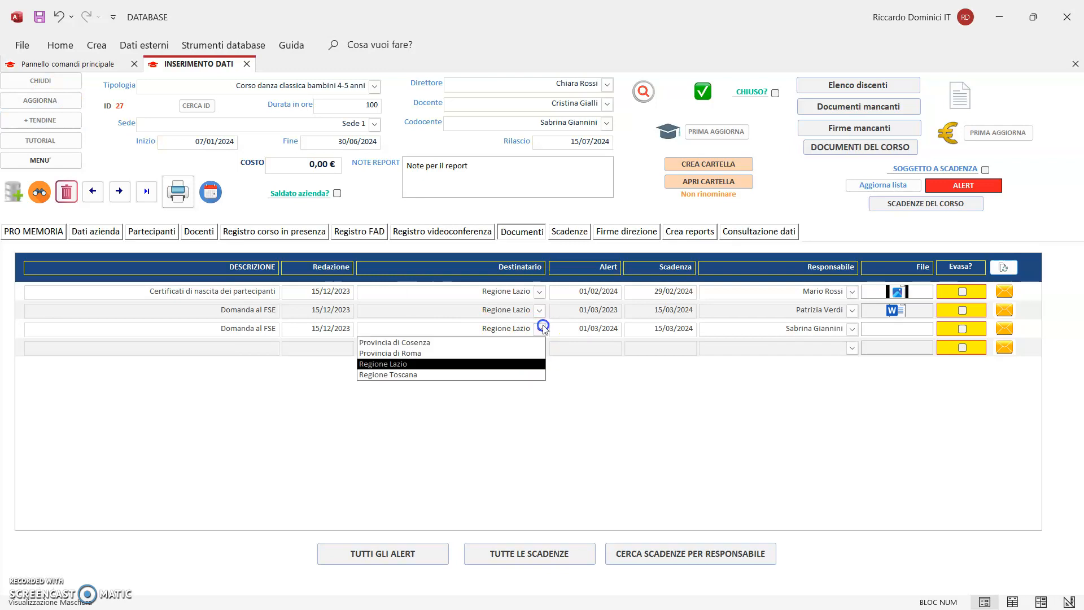
click(463, 354)
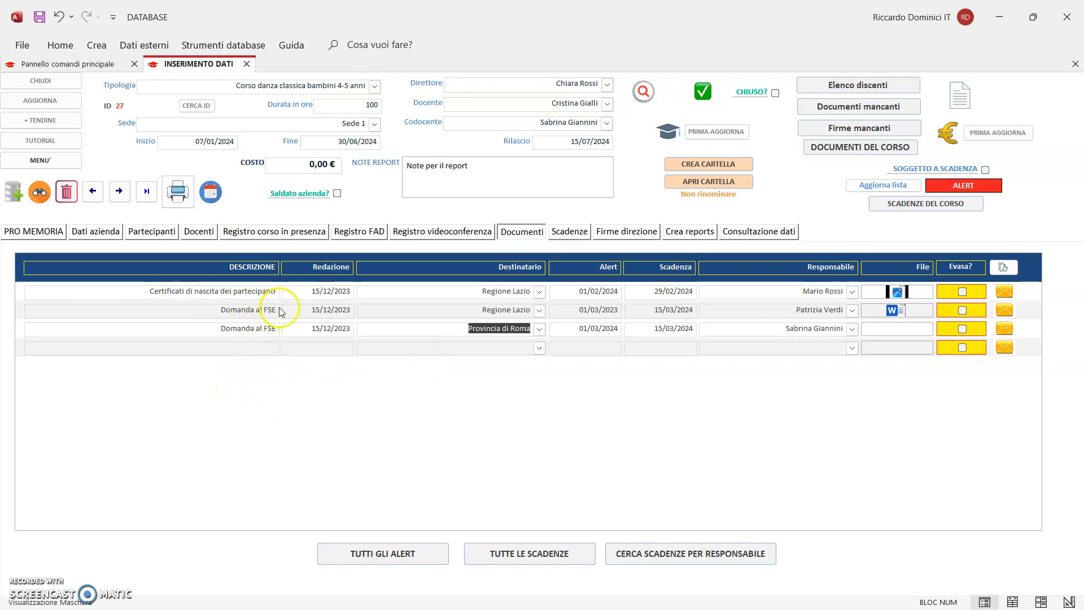
- Add a fourth document row described as "Programma delle singole lezioni" with the Redazione date 15/12/2023
click(244, 349)
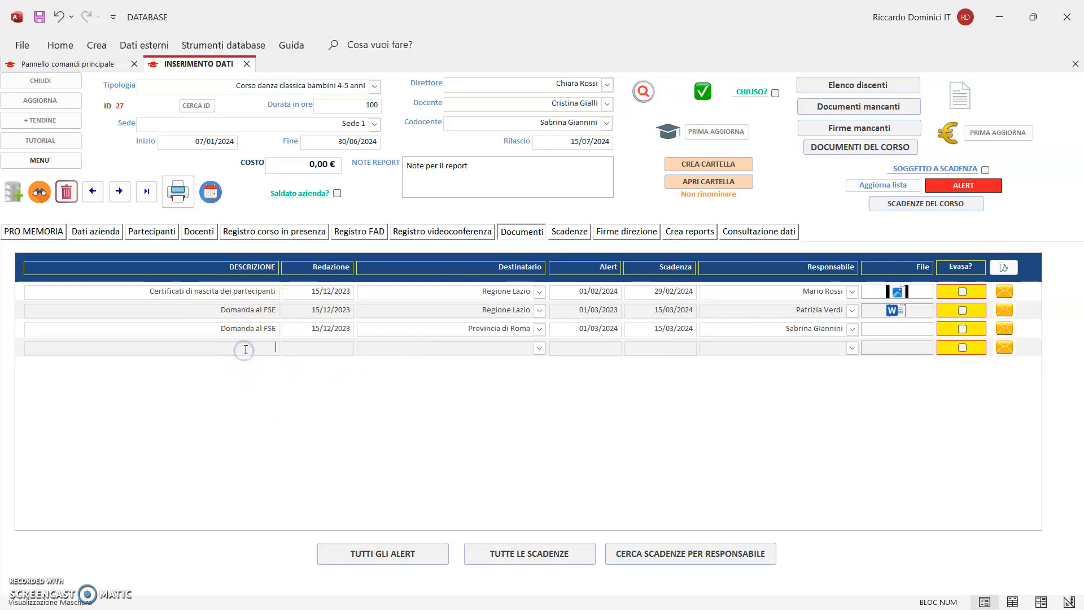
text(Programma delle sing)
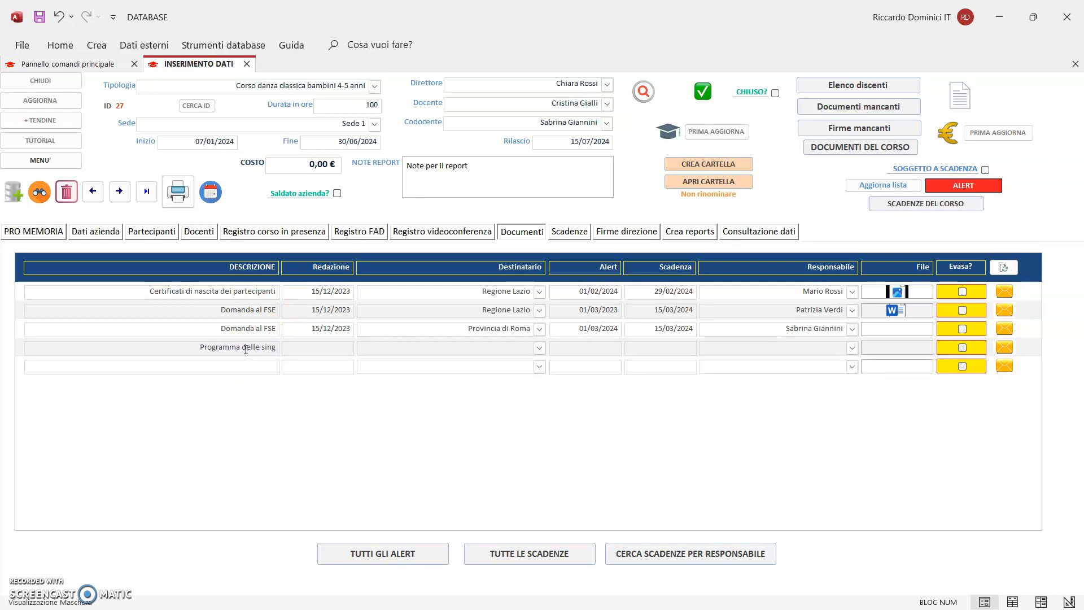
text(ole lezioni)
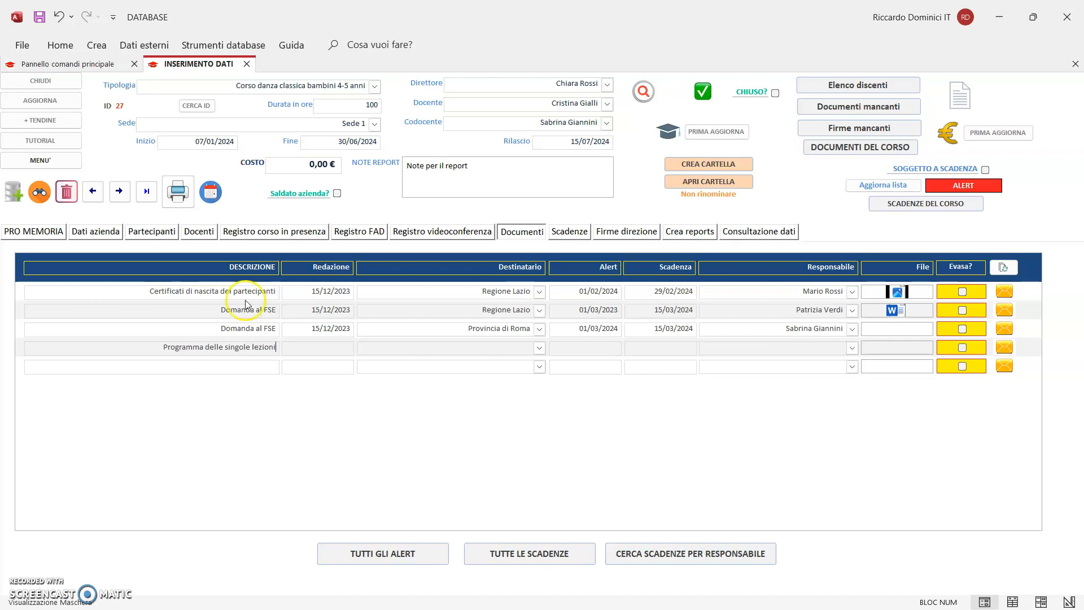
click(312, 350)
text(15/12/2023)
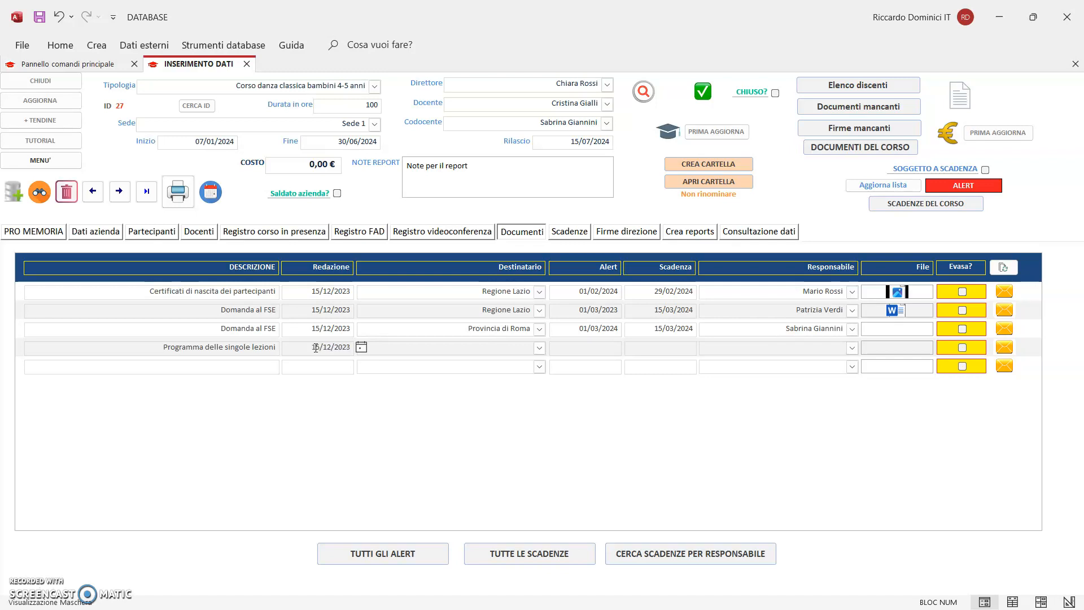
- Complete the Programma delle singole lezioni row with recipient Regione Lazio, Alert 01/03/2024, Scadenza 15/03/2024 and a responsible person
click(540, 348)
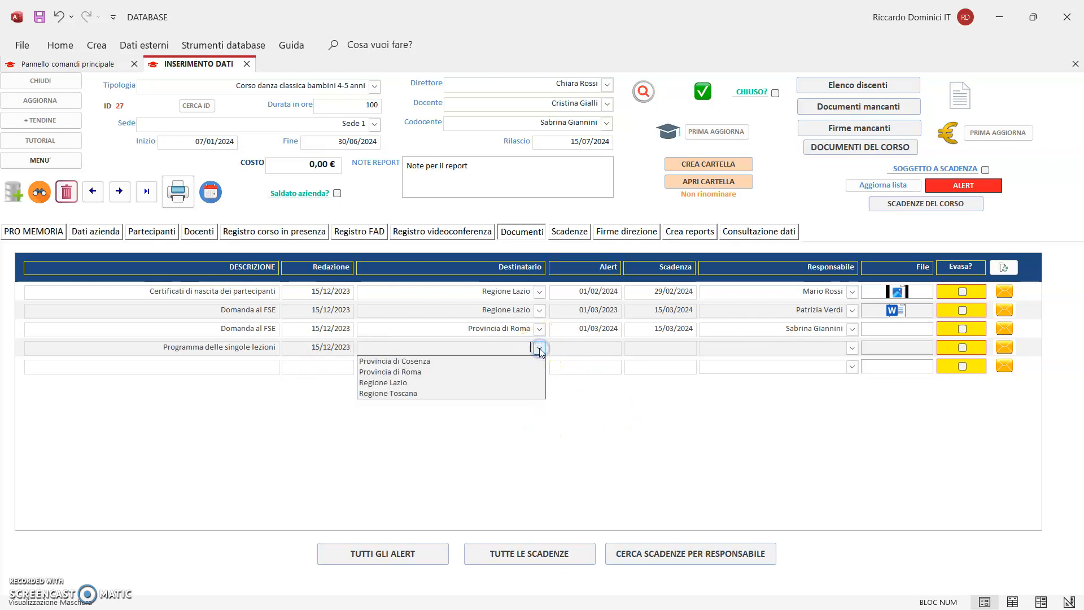
click(480, 381)
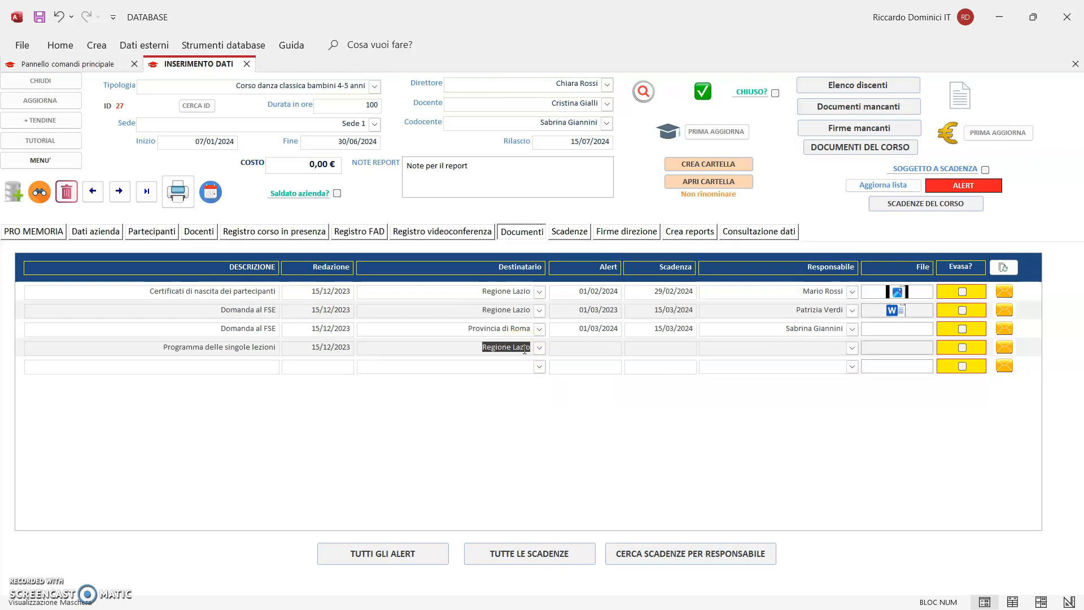
click(579, 349)
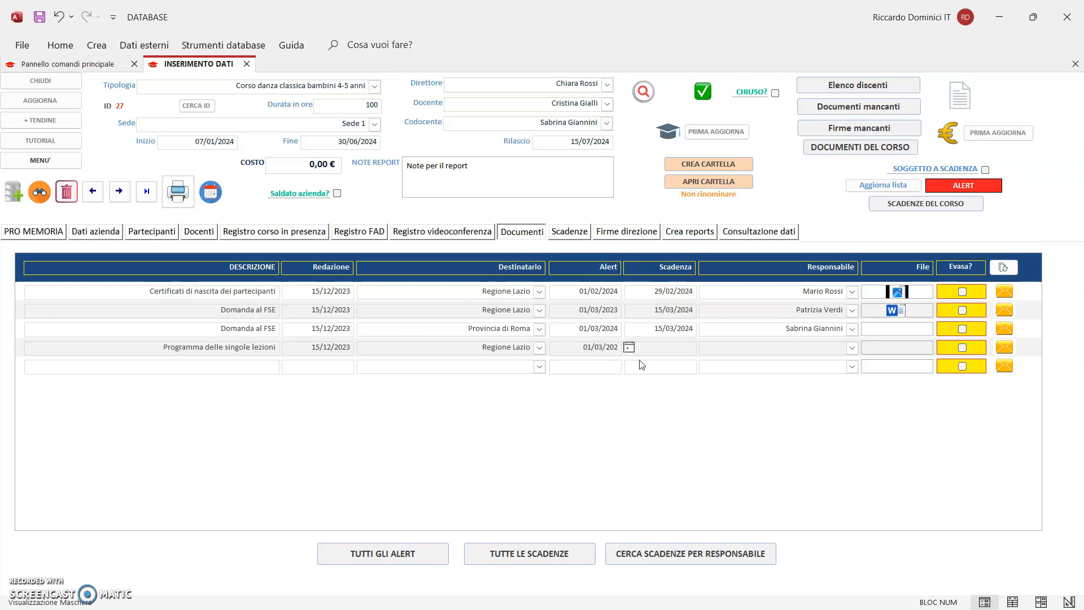
click(673, 343)
text(1)
click(616, 347)
click(852, 347)
click(800, 416)
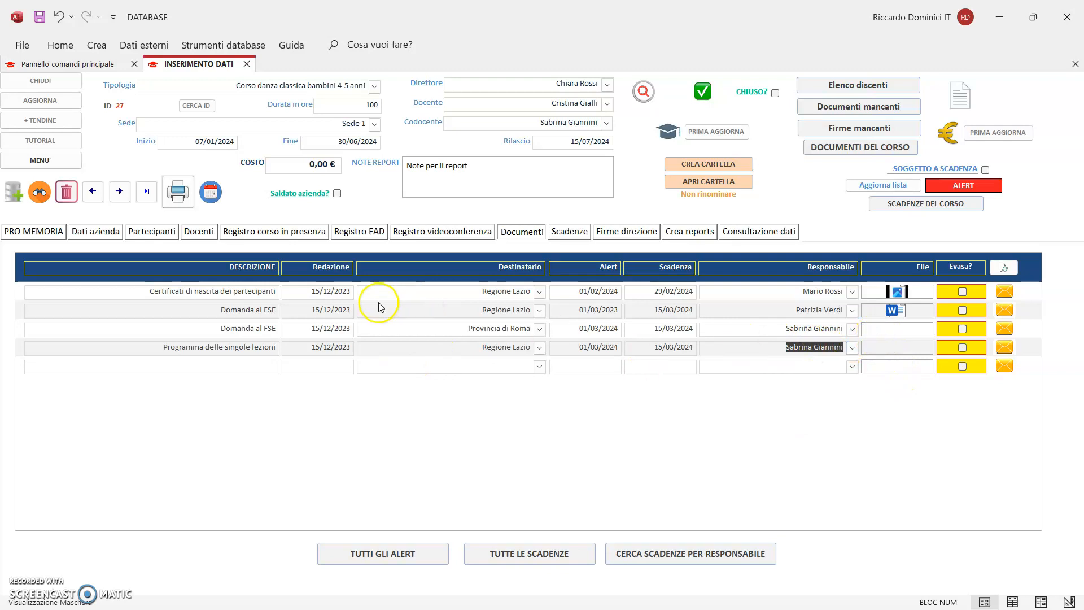
- Attach Documento1.docx and Documento2.docx from the Domanda FSE folder's Provincia di Roma subfolder to the Provincia di Roma document row
right_click(878, 329)
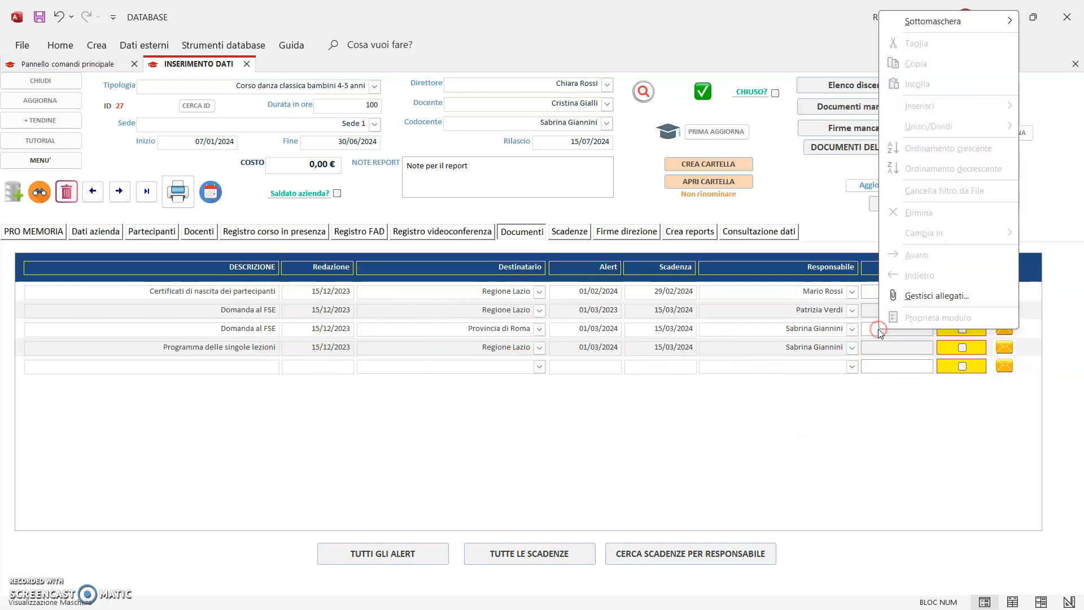
click(915, 296)
click(650, 269)
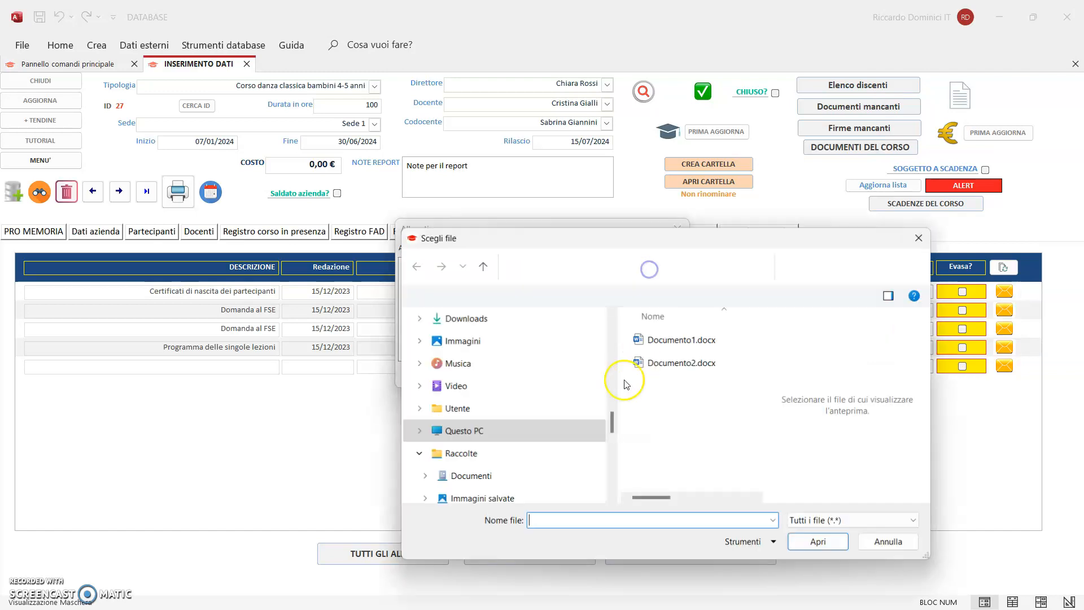
click(485, 266)
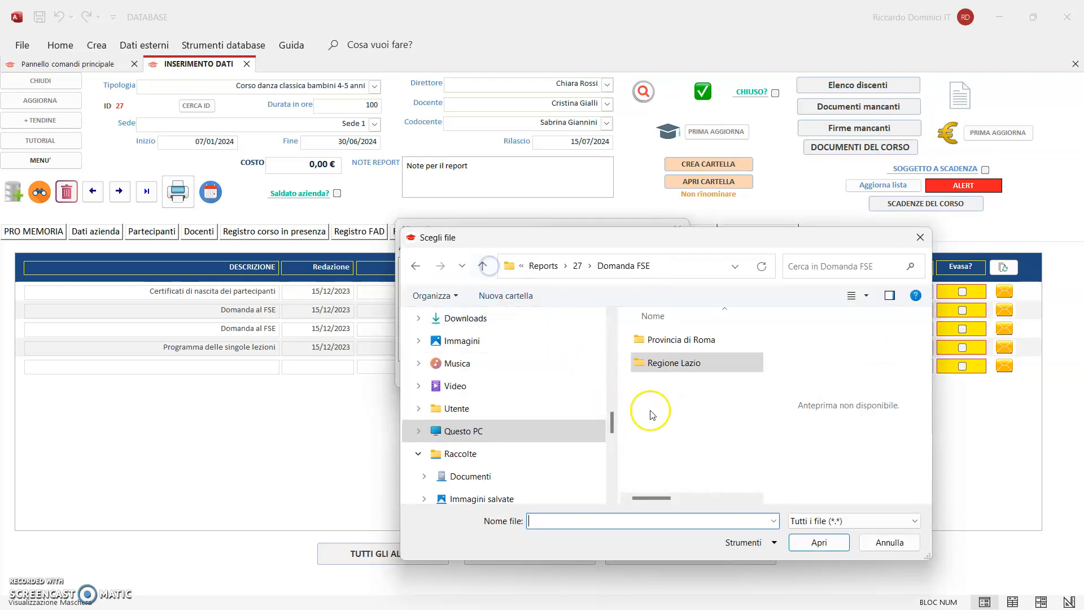
double_click(679, 341)
double_click(686, 340)
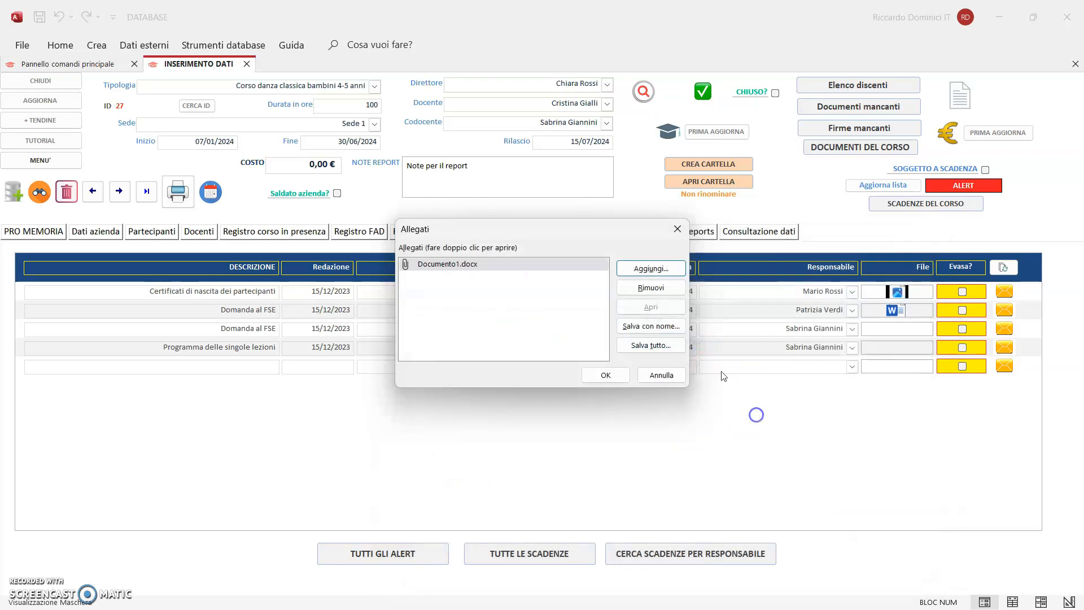
click(649, 270)
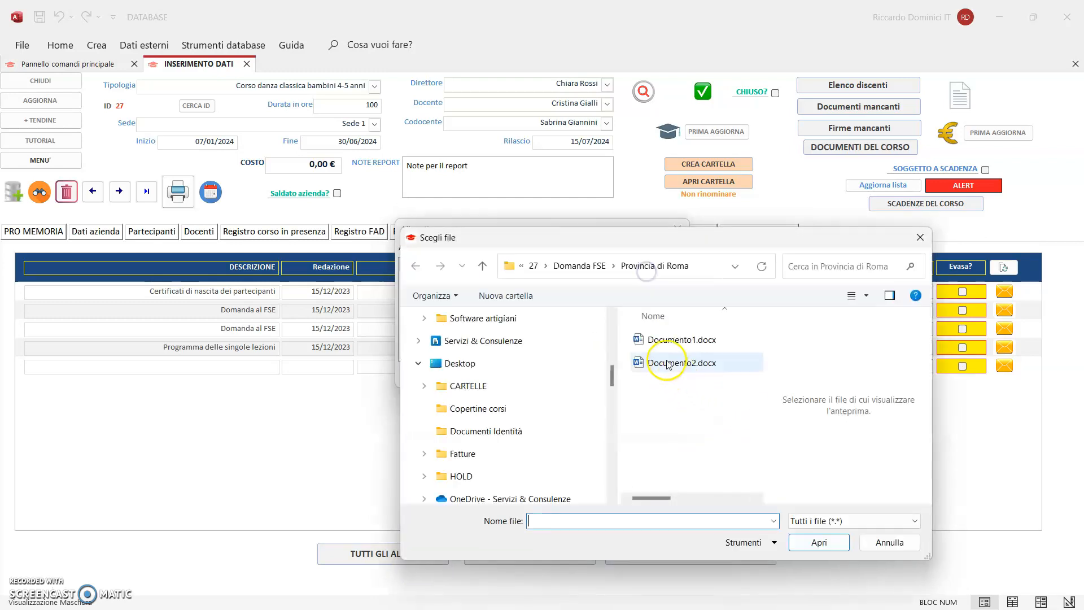
click(664, 358)
double_click(689, 362)
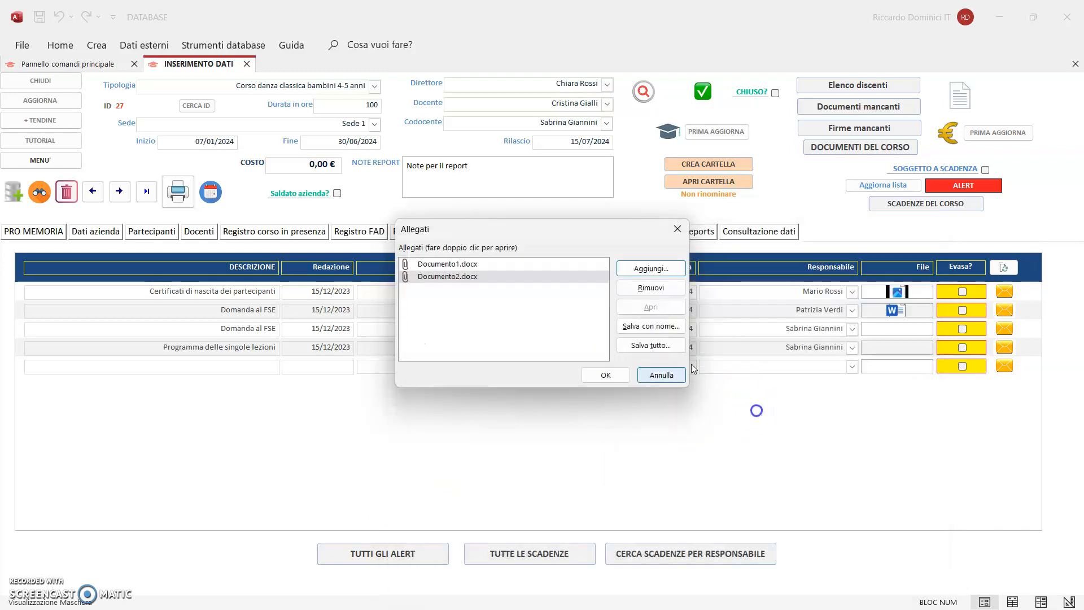
click(598, 378)
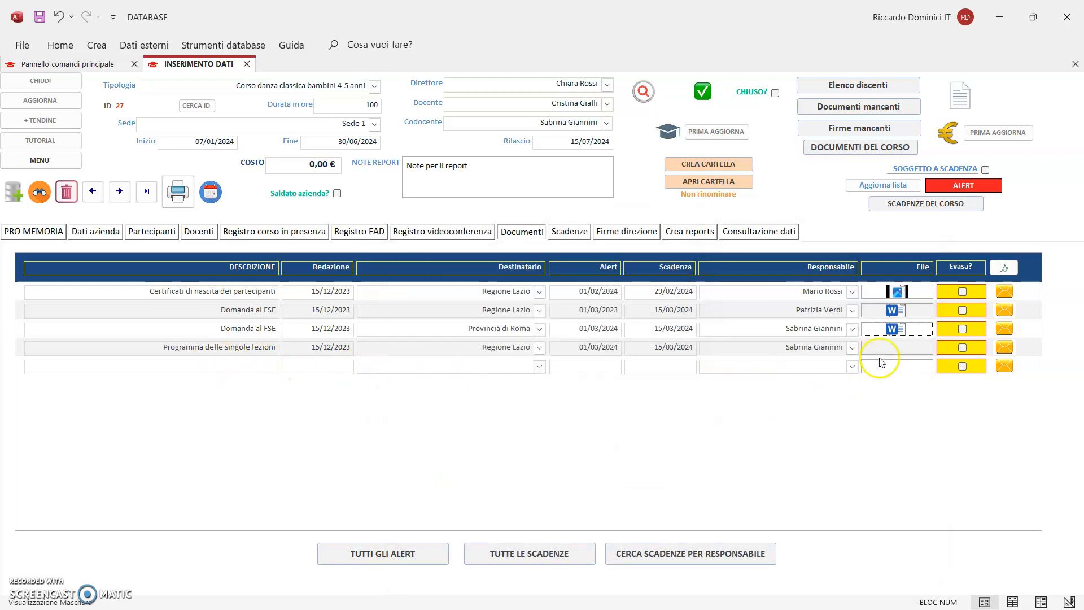
- Try to attach Argomento1.docx and Argomento2.docx from course folder 27's Programma subfolder to the Programma delle singole lezioni row
right_click(902, 346)
click(933, 314)
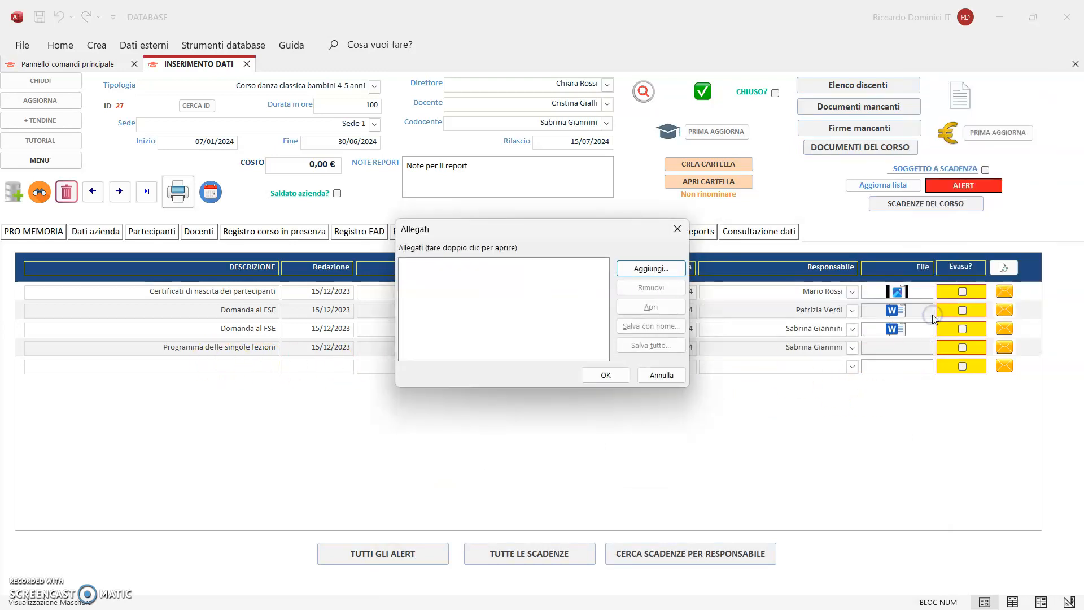
click(652, 268)
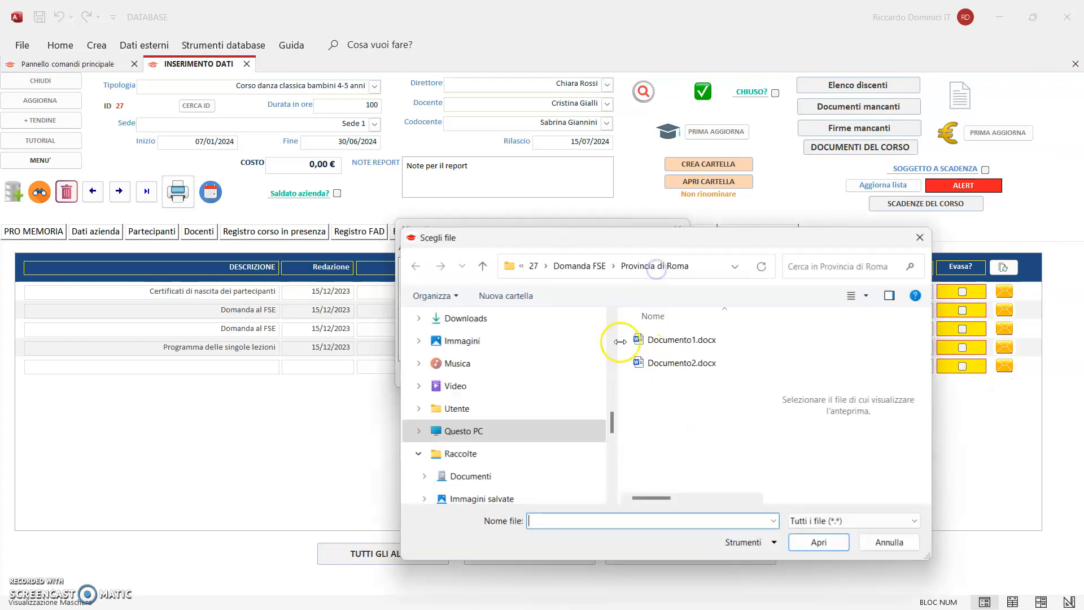
click(482, 266)
click(483, 266)
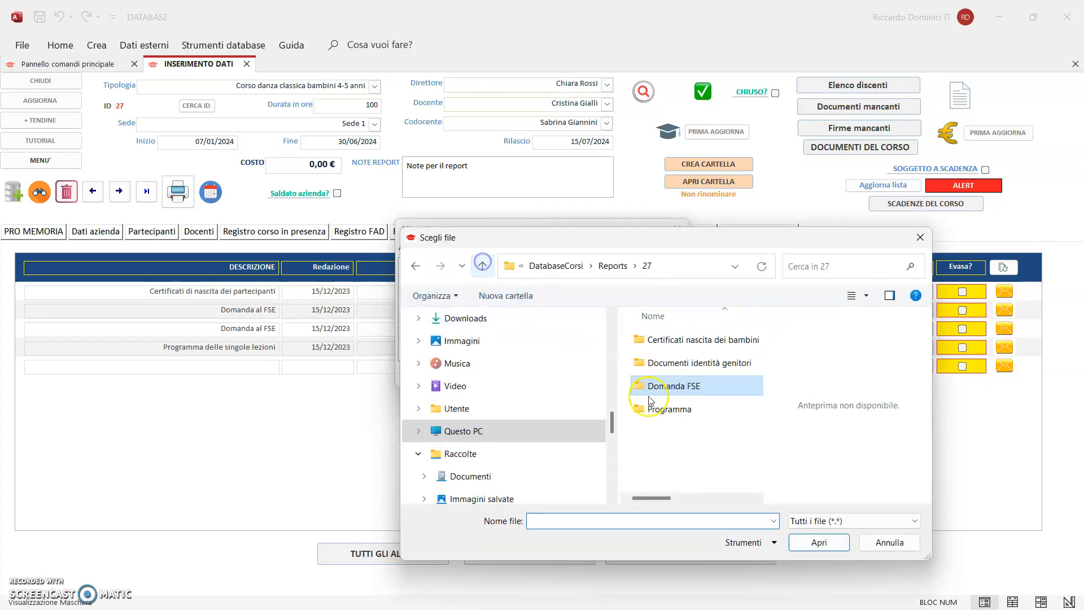
double_click(699, 416)
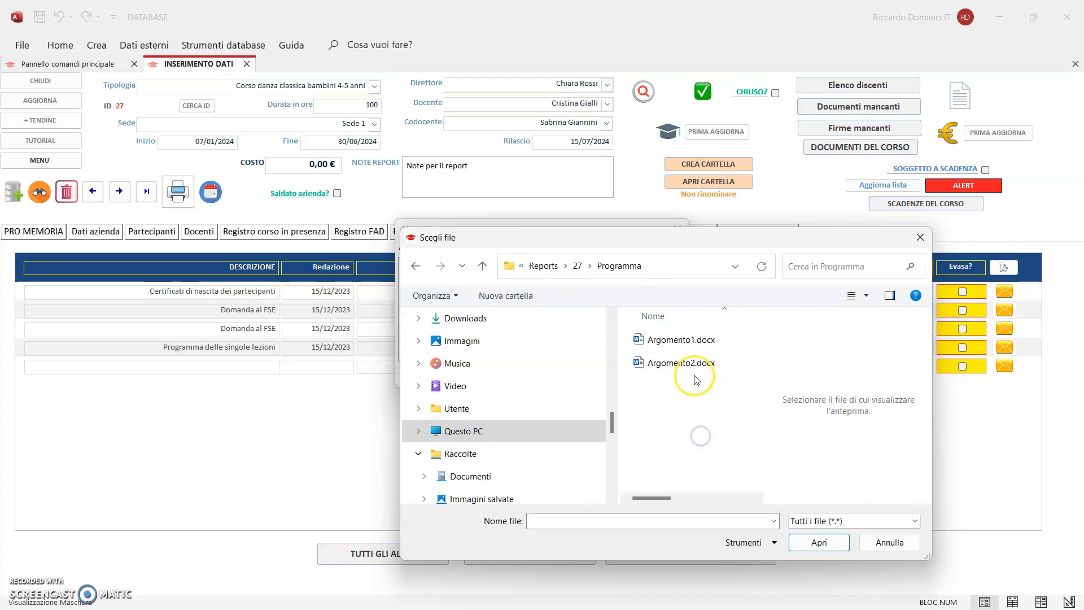
click(686, 346)
click(686, 346)
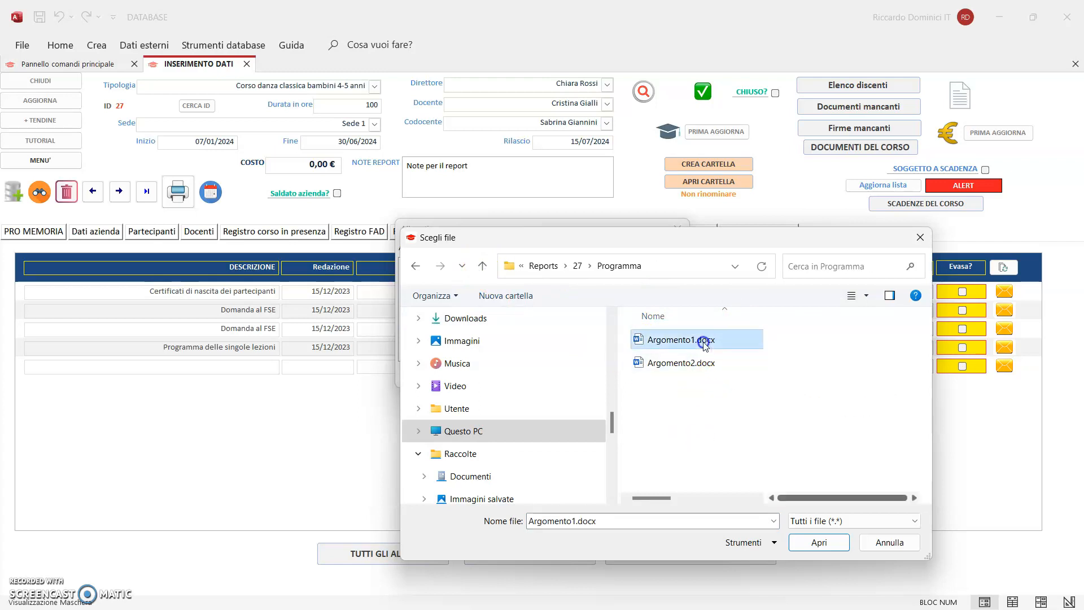
double_click(704, 339)
click(675, 270)
double_click(670, 367)
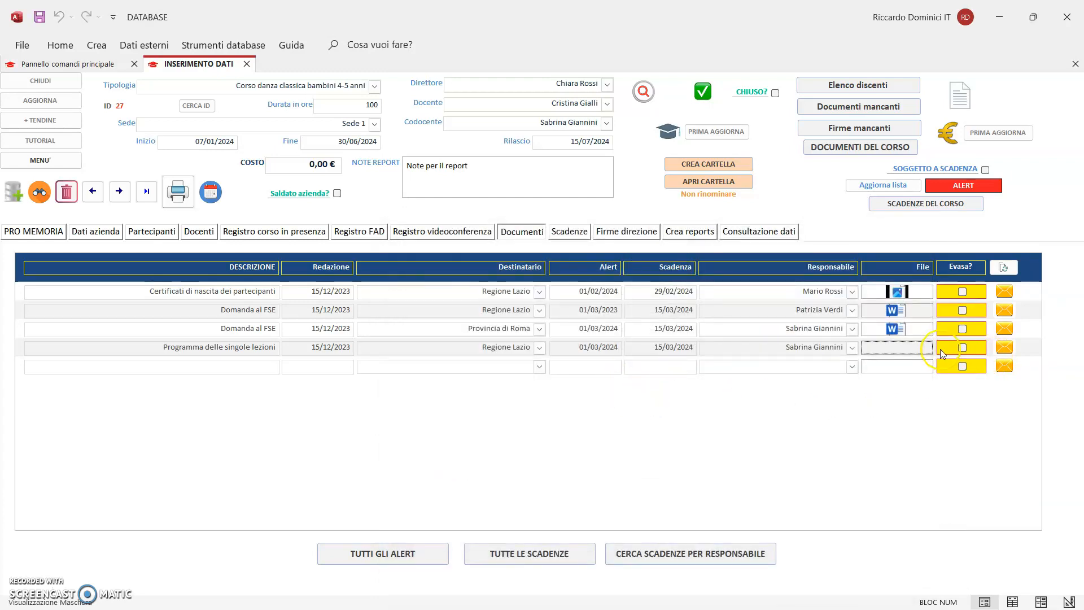
- Attach Argomento1.docx and Argomento2.docx to the Programma delle singole lezioni row and confirm the attachments
right_click(904, 338)
click(921, 317)
click(649, 269)
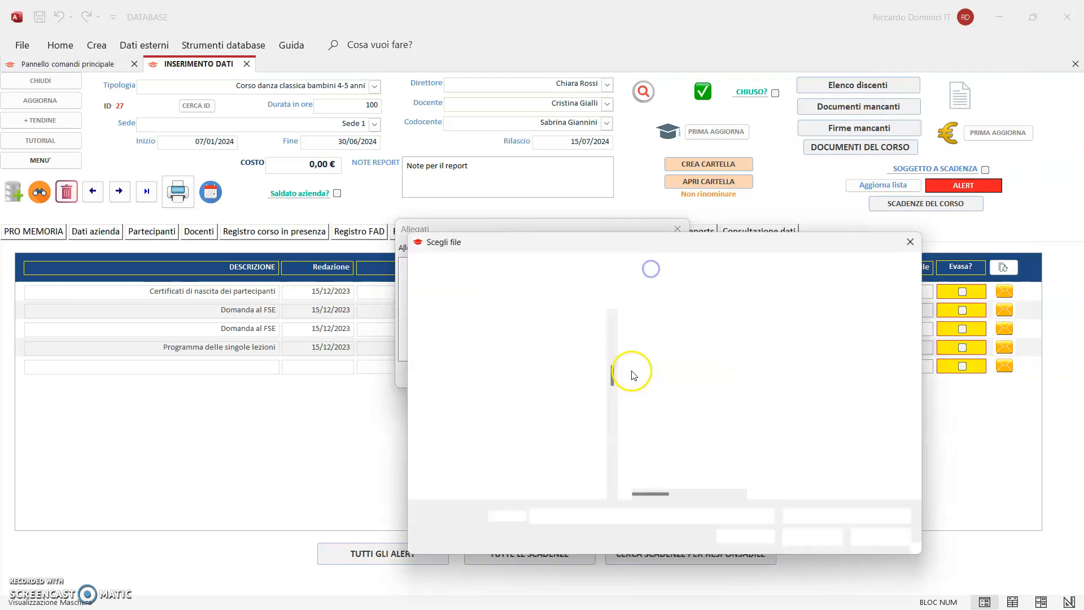
click(666, 340)
double_click(667, 341)
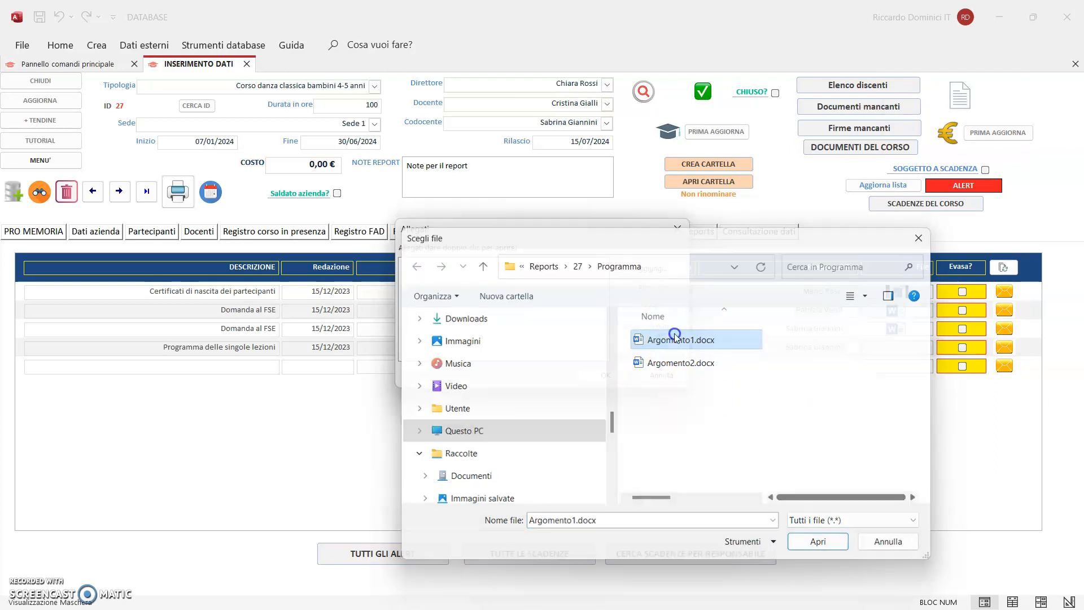
click(650, 269)
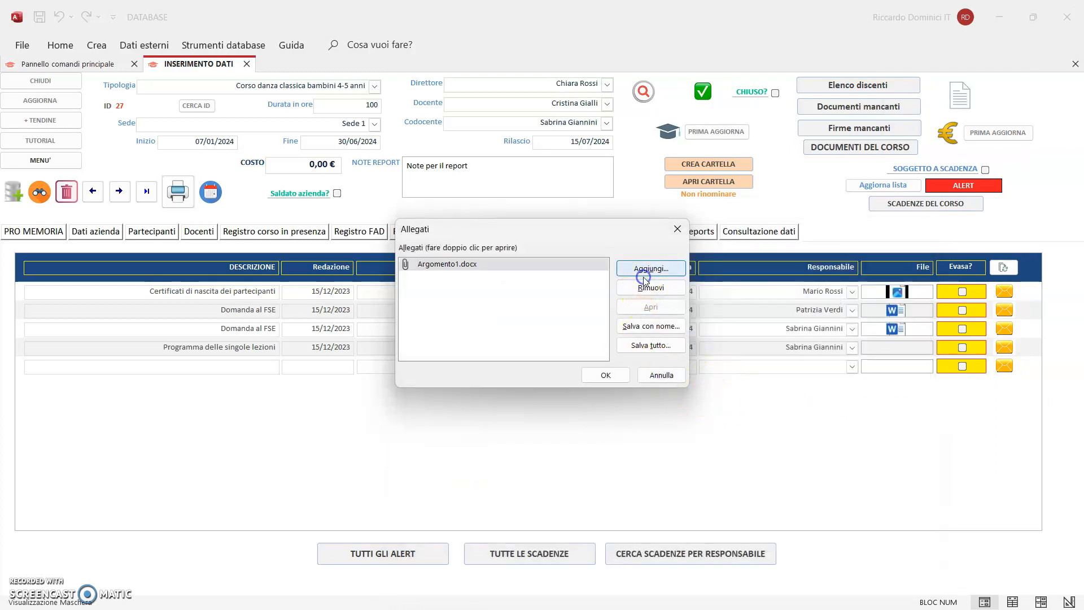
double_click(680, 364)
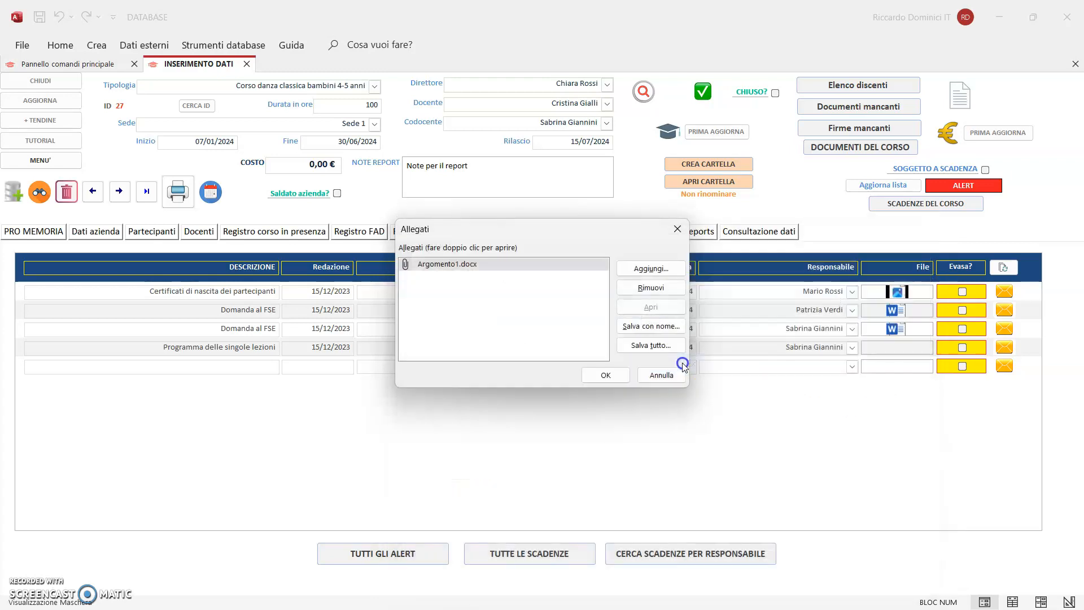
click(604, 375)
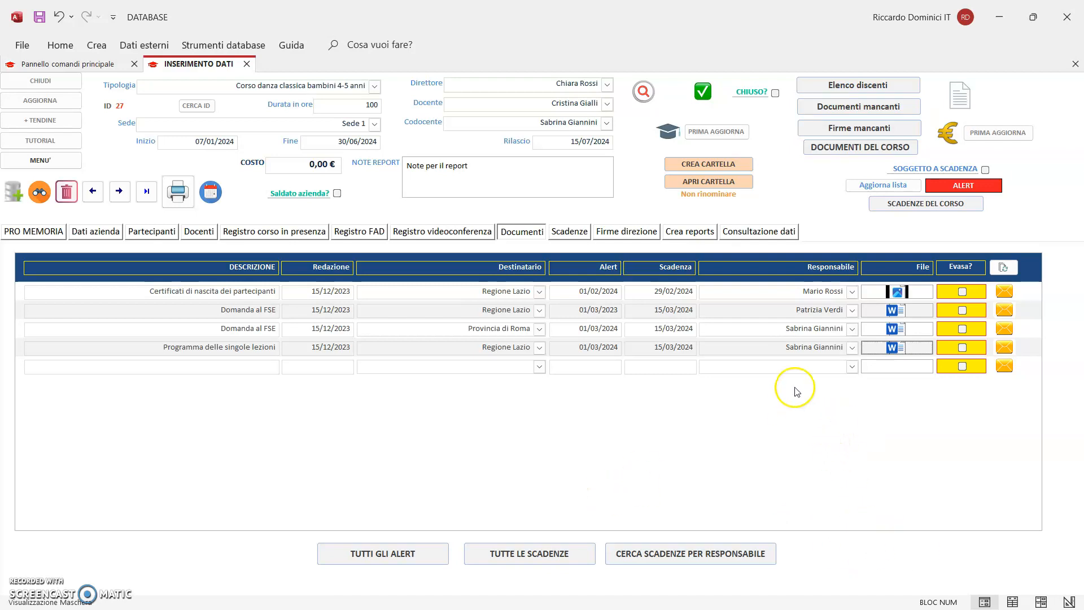
- Review the list of all alerts on document deadlines and return to the course form
click(438, 552)
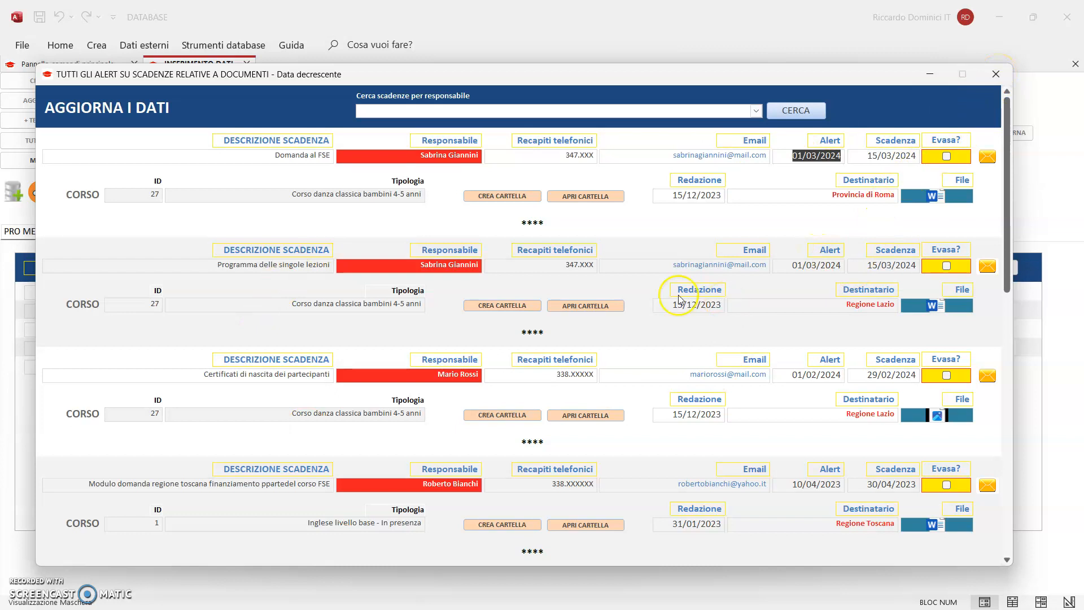
click(996, 74)
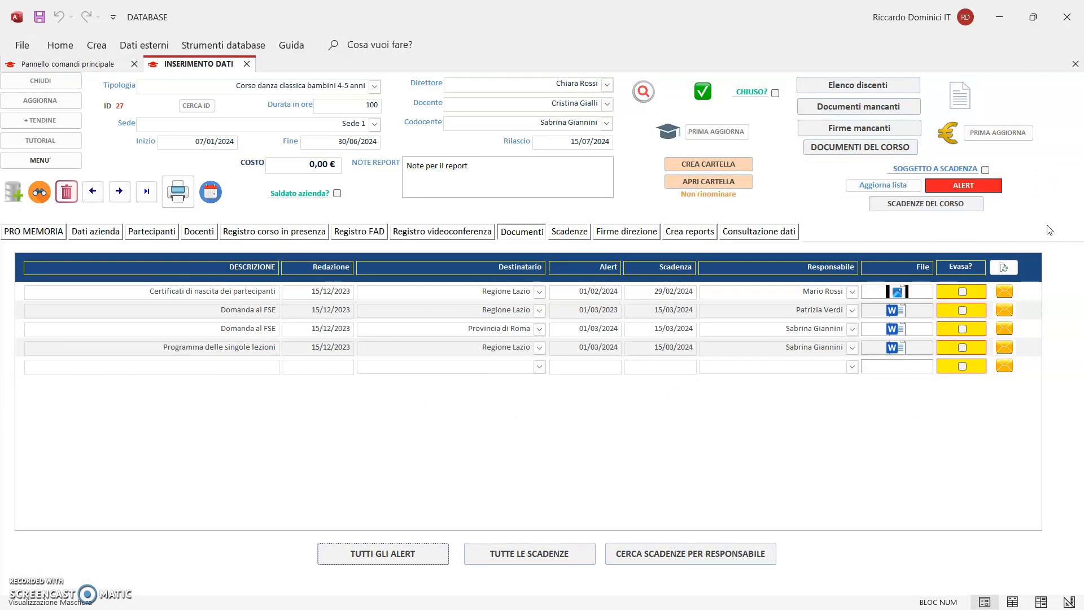
- Open the course's Scadenze section for registering deadlines
click(576, 236)
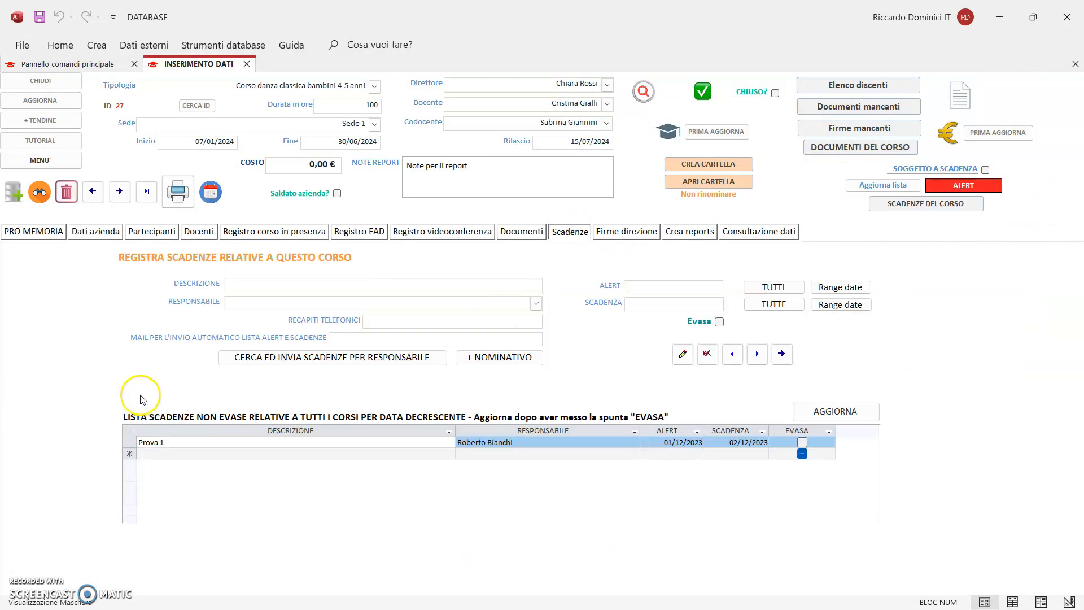